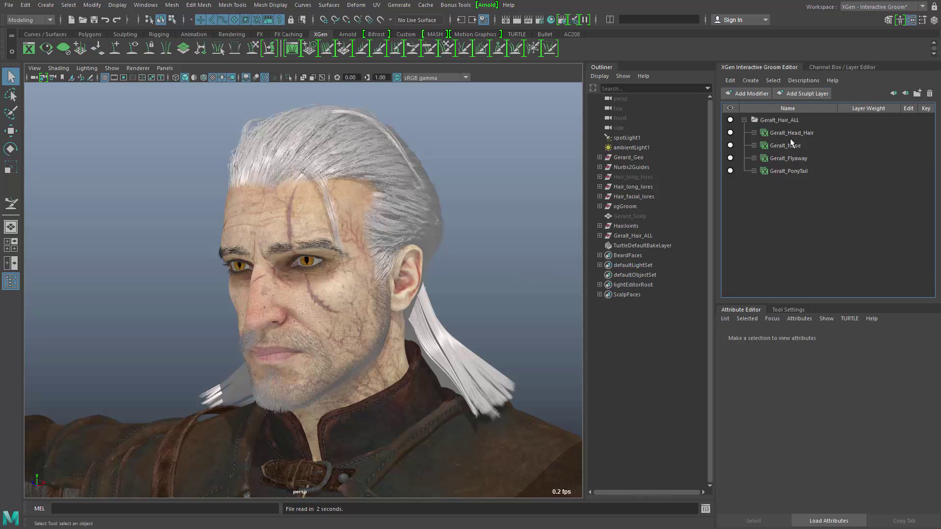
- Orbit, zoom and pan the viewport to frame the side of the head, ear and hair
left_click_drag(452, 337, 426, 351, "alt")
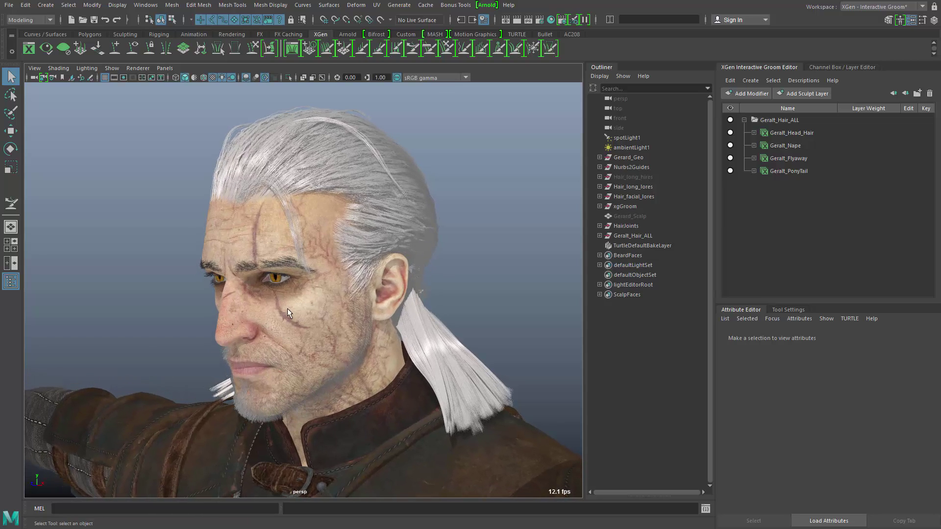
scroll(225, 318, "up", 10)
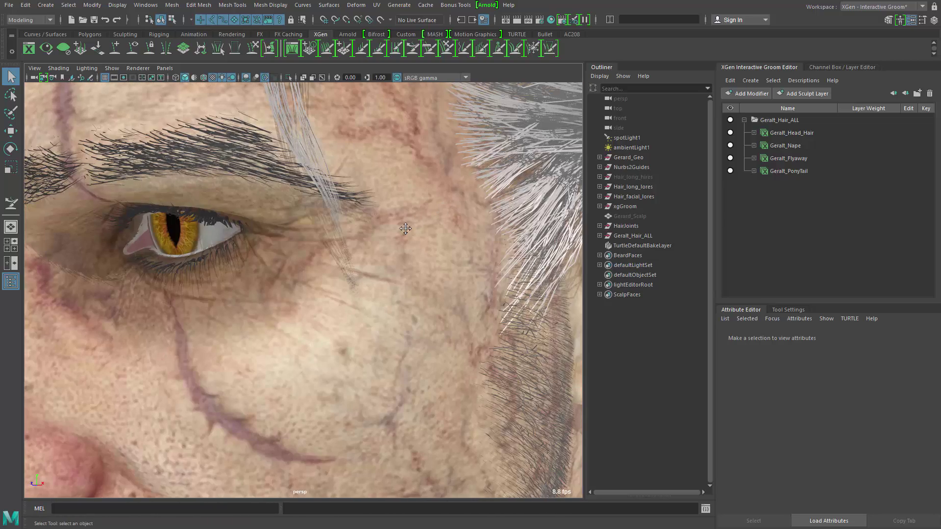
middle_click_drag(406, 229, 299, 273, "alt")
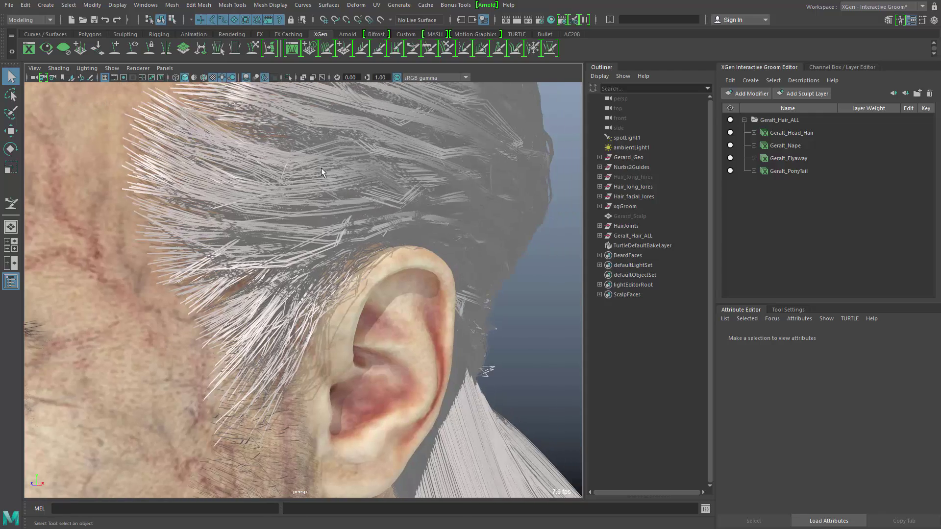
middle_click_drag(321, 167, 281, 175, "alt")
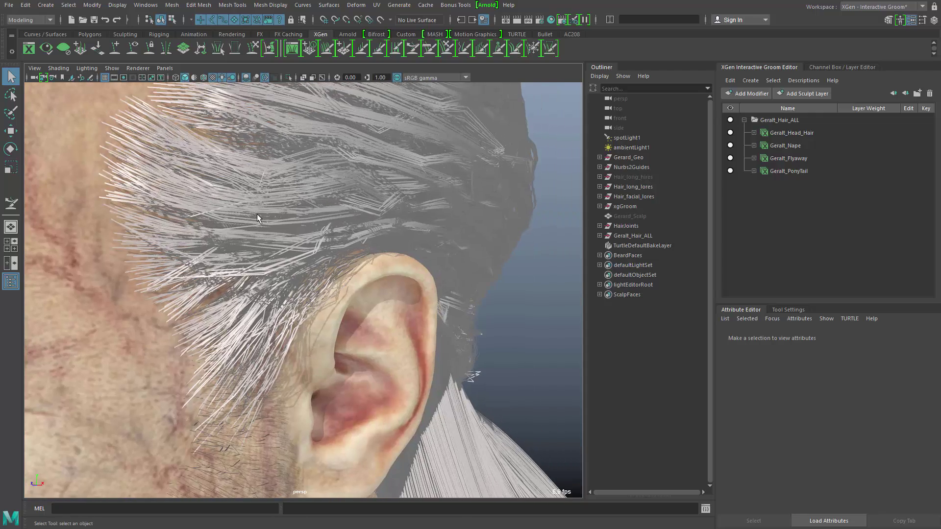
right_click_drag(242, 251, 96, 274, "alt")
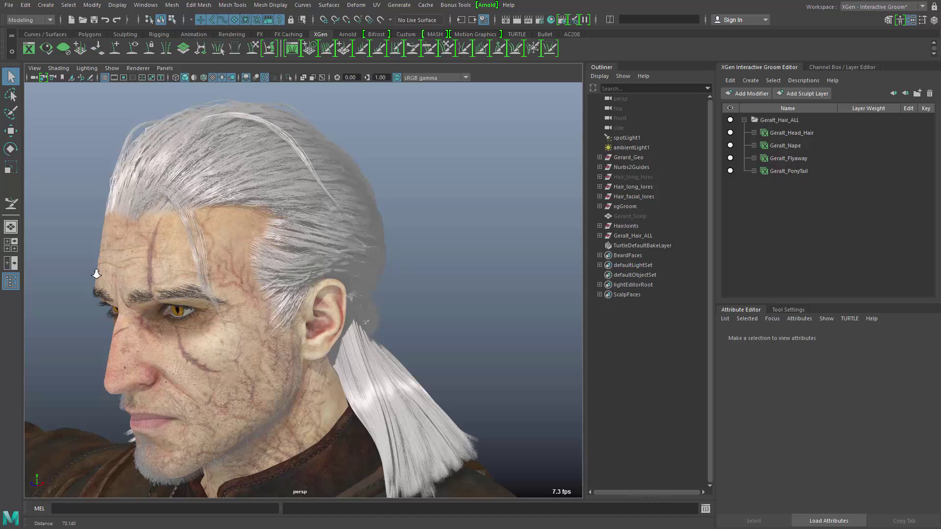
left_click_drag(96, 274, 410, 304, "alt")
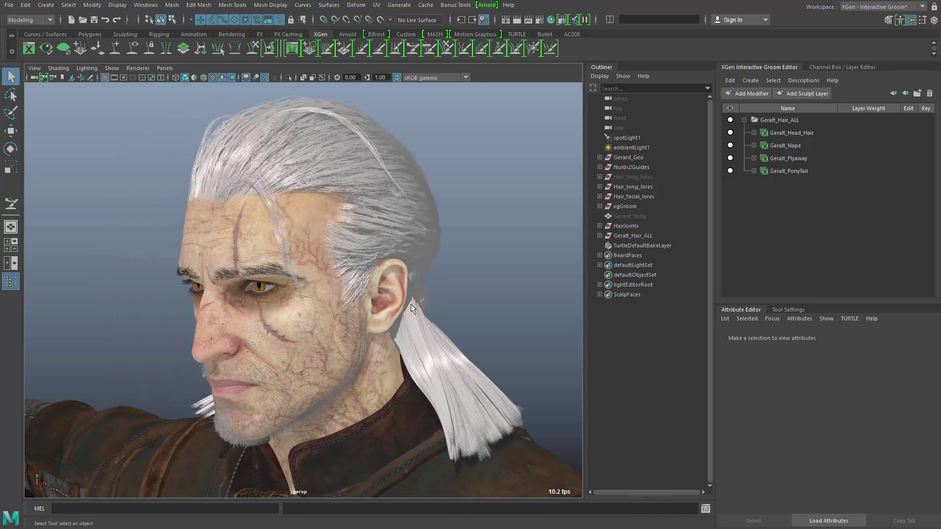
right_click_drag(411, 303, 314, 228, "alt")
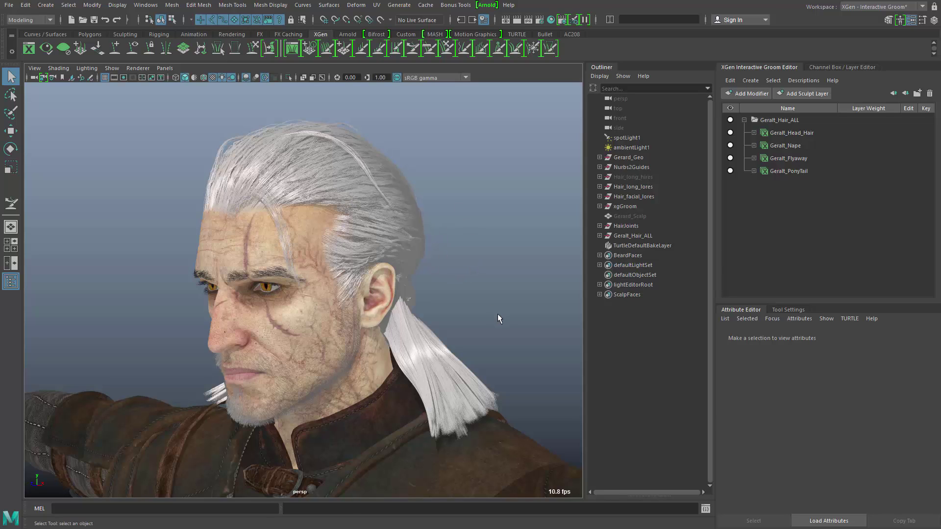
middle_click_drag(498, 316, 447, 338, "alt")
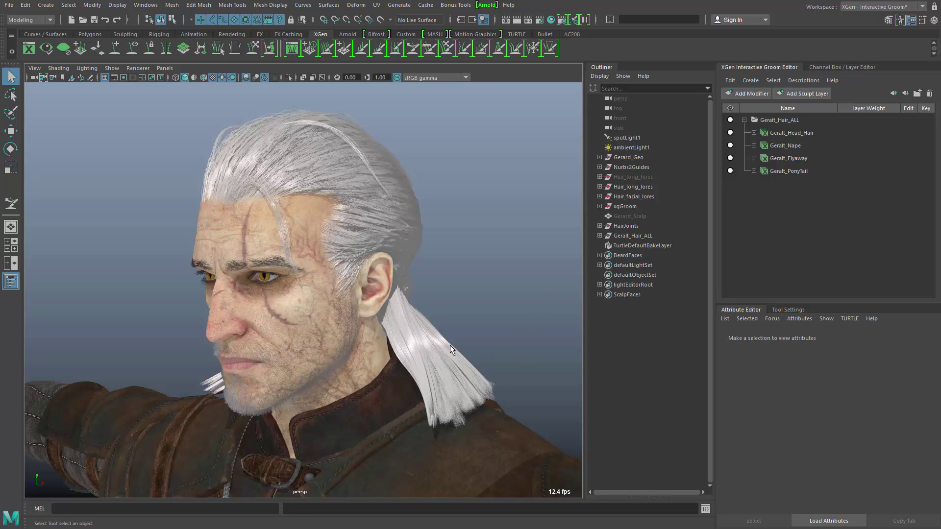
left_click_drag(450, 346, 417, 294, "alt")
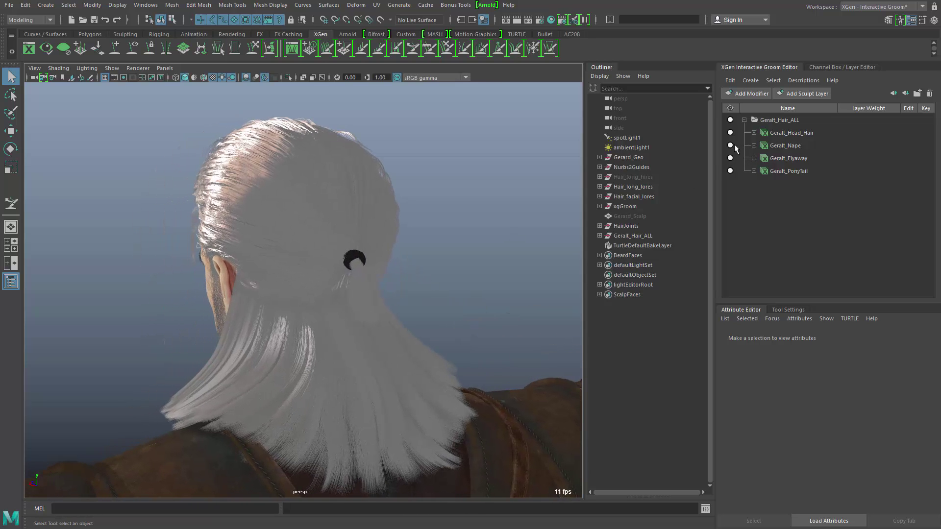
- Toggle Geralt_Nape's visibility off and on twice to check the nape hair
left_click(730, 145)
left_click(730, 146)
left_click(730, 146)
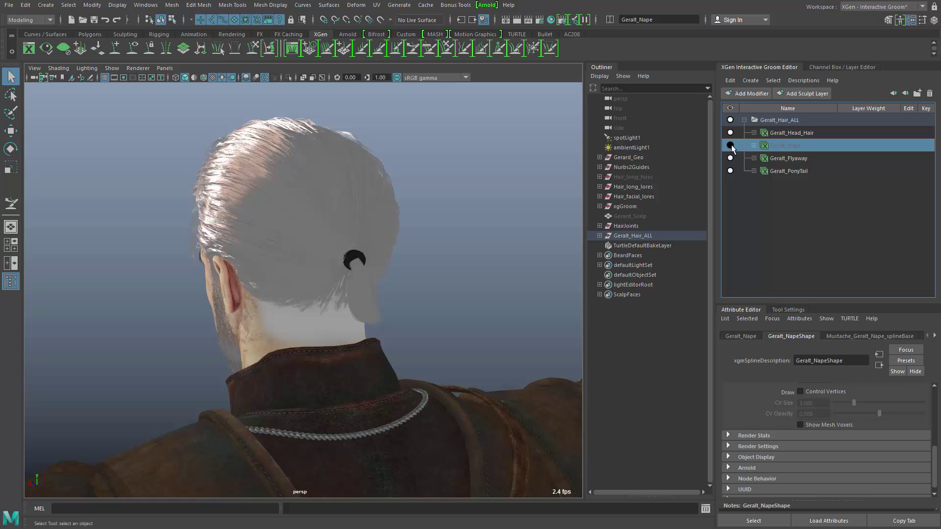
left_click(731, 146)
- Switch to textured display (6) and expand Geralt_Nape to show its splineBase modifier
left_click_drag(359, 317, 375, 291, "alt")
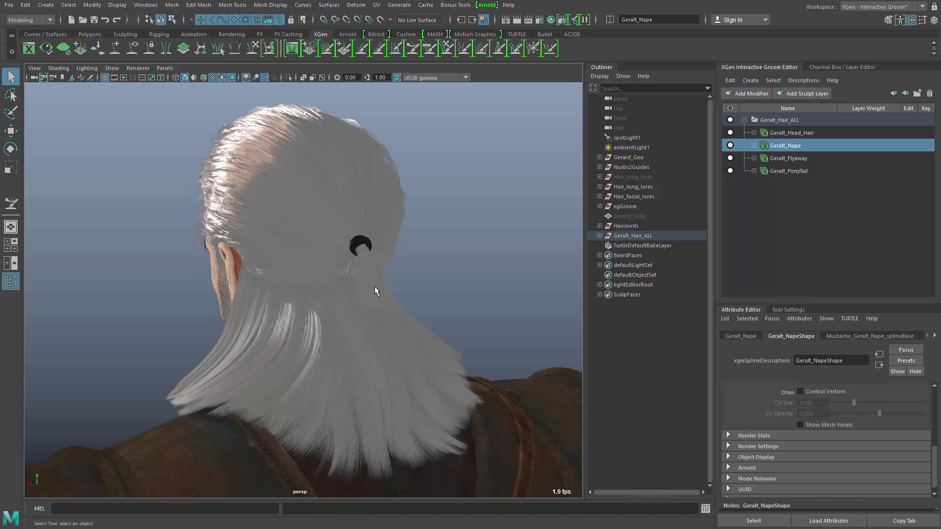
key("6")
middle_click_drag(401, 315, 419, 296, "alt")
left_click(754, 144)
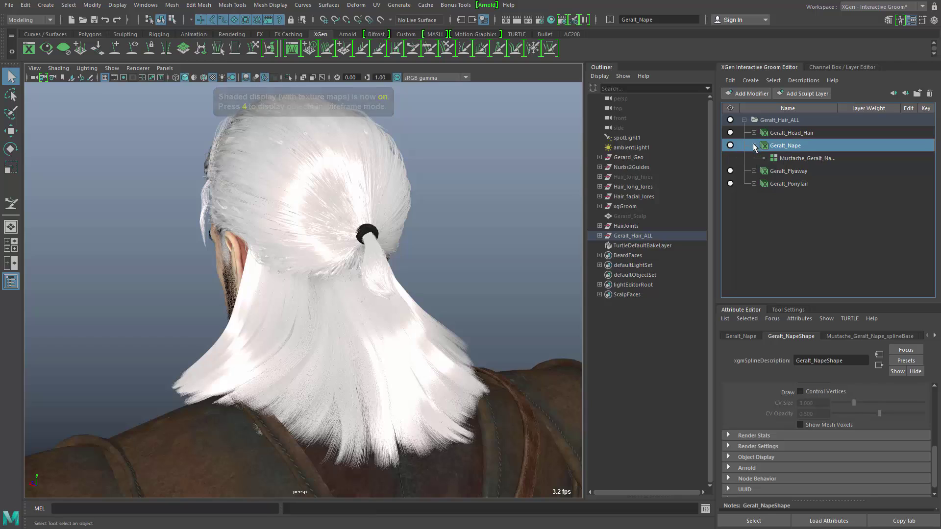
- Add a Linear Wire modifier to Geralt_Nape and hide the nape hair
left_click(740, 90)
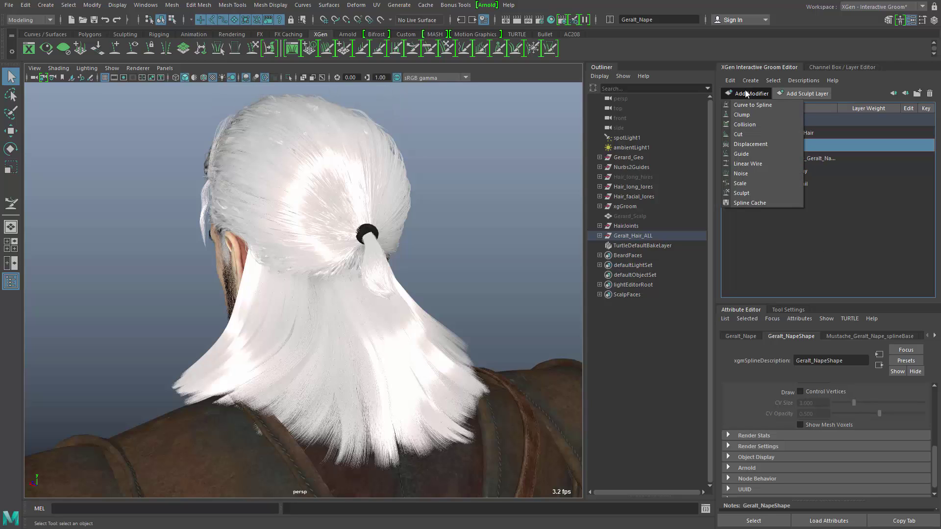
left_click(777, 163)
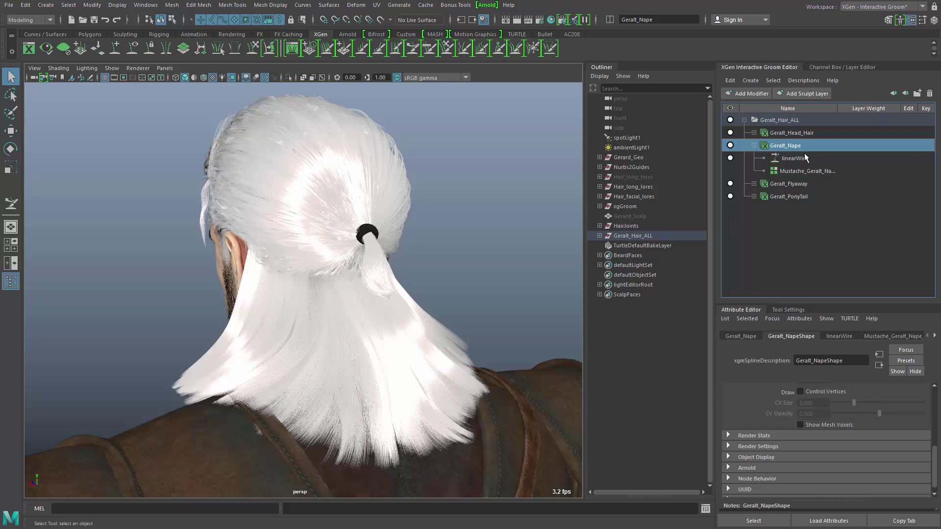
left_click(731, 145)
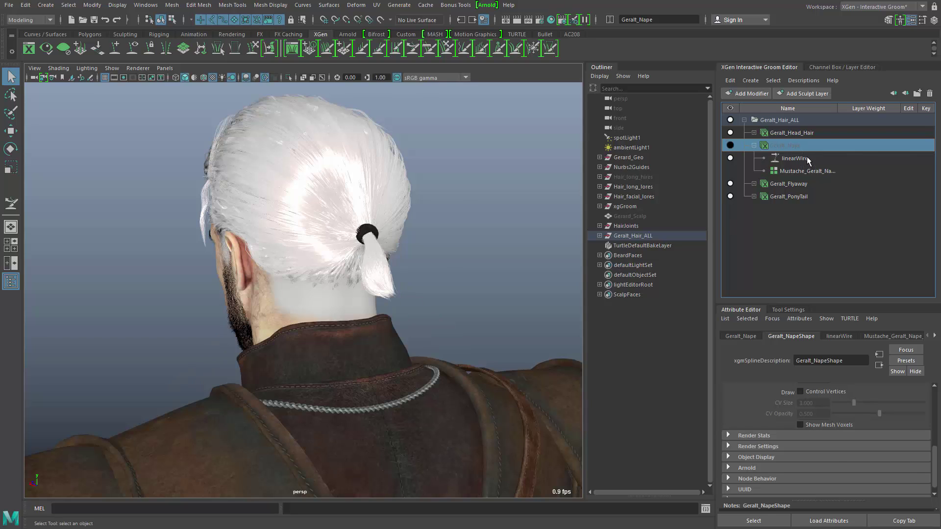
- Create linearWire's inGuide input wires and expand them to show sculpt, scale and inGuide_base
left_click(807, 158)
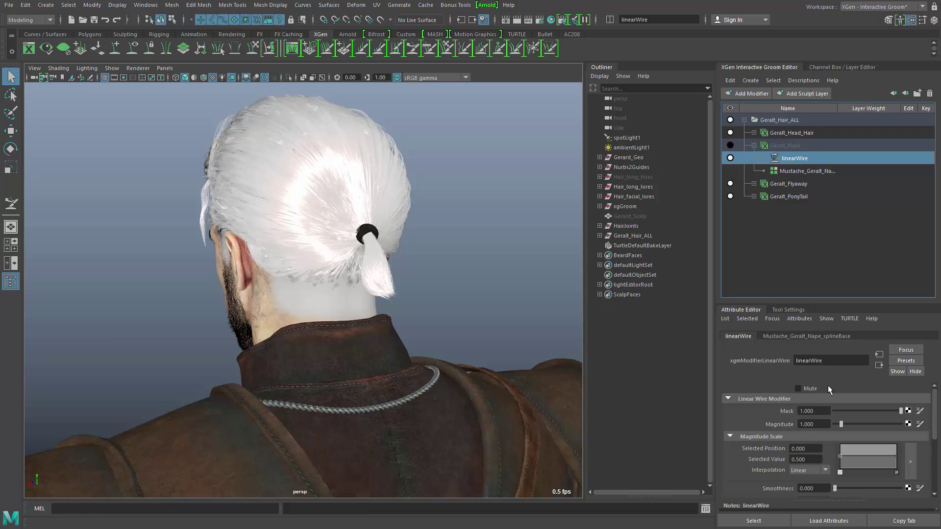
scroll(849, 393, "down", 5)
left_click(852, 428)
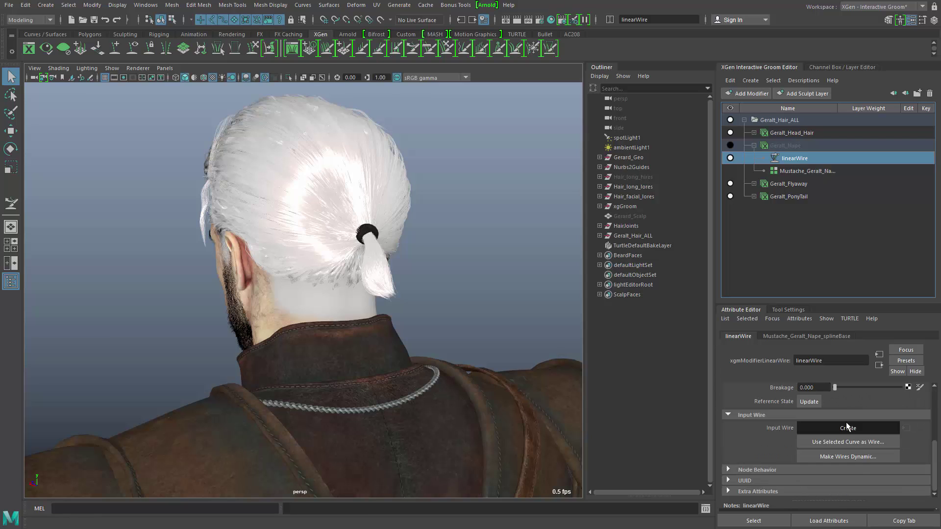
left_click_drag(331, 405, 338, 343, "alt")
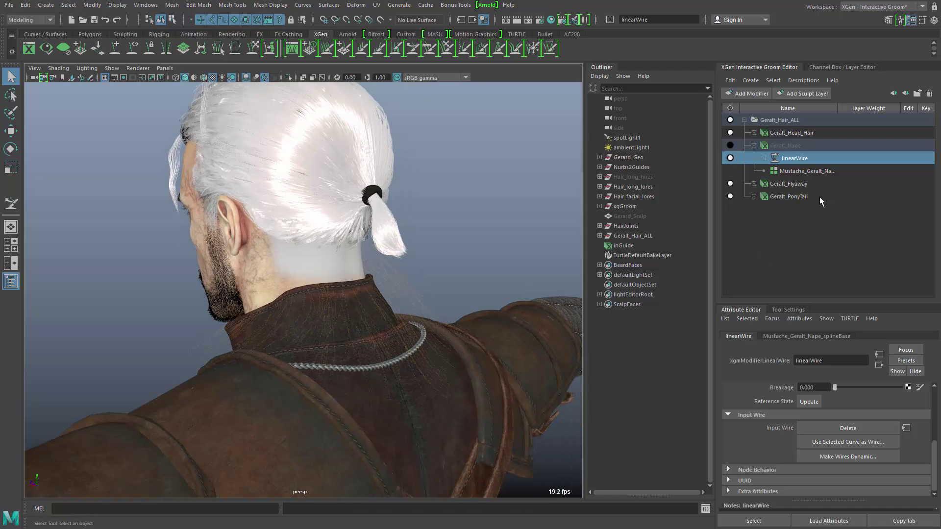
left_click(764, 157)
left_click(773, 171)
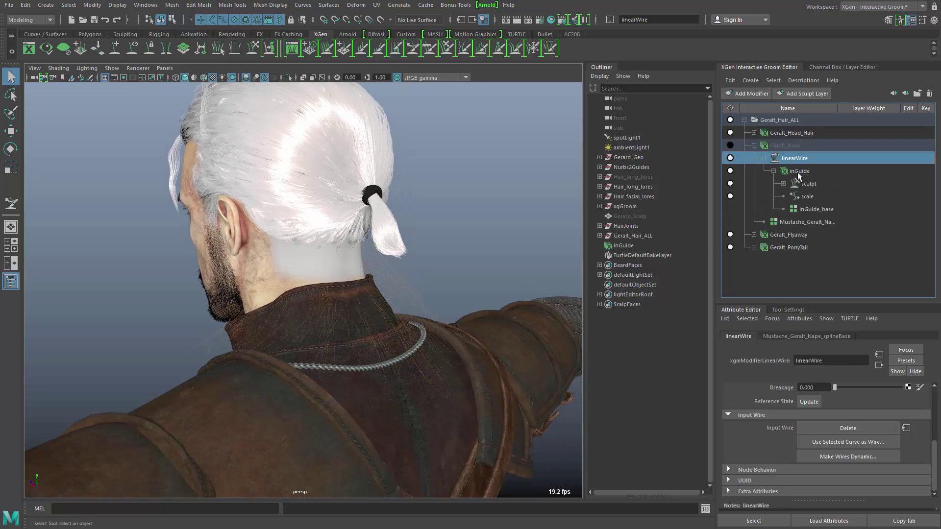
- Set the inGuide wires' Primitive Width Scale to 2 so the guides show thickly
left_click(798, 172)
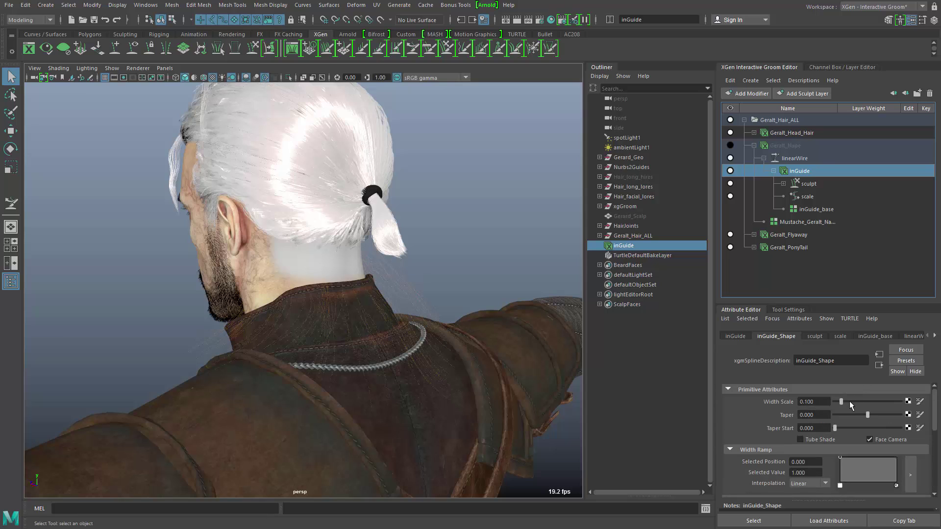
left_click_drag(848, 401, 898, 400)
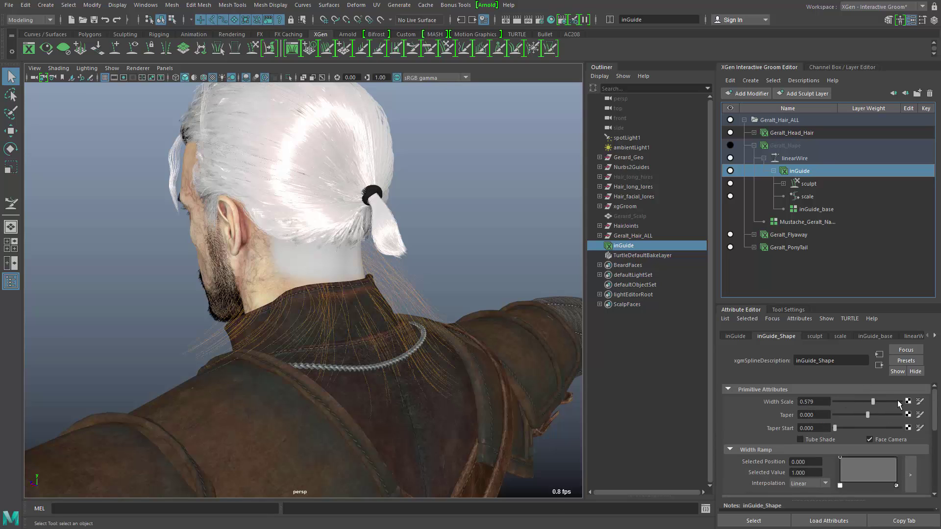
left_click(814, 401)
type("2")
key("Return")
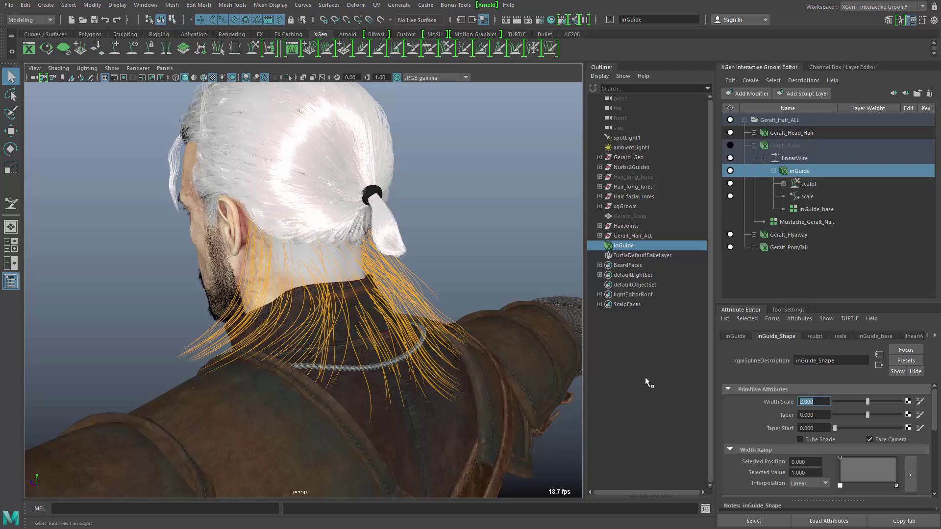
left_click_drag(407, 391, 372, 382, "alt")
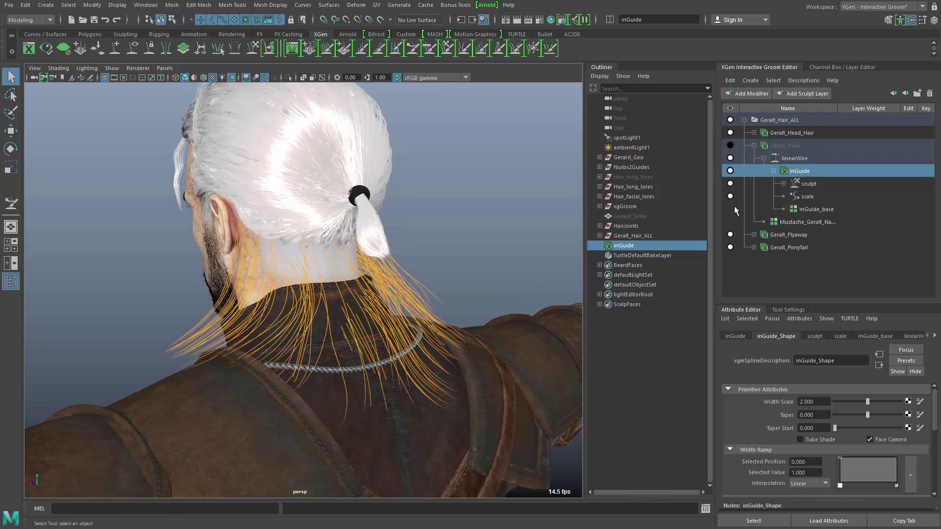
- Set the inGuide_base Density Multiplier to 2
left_click(811, 207)
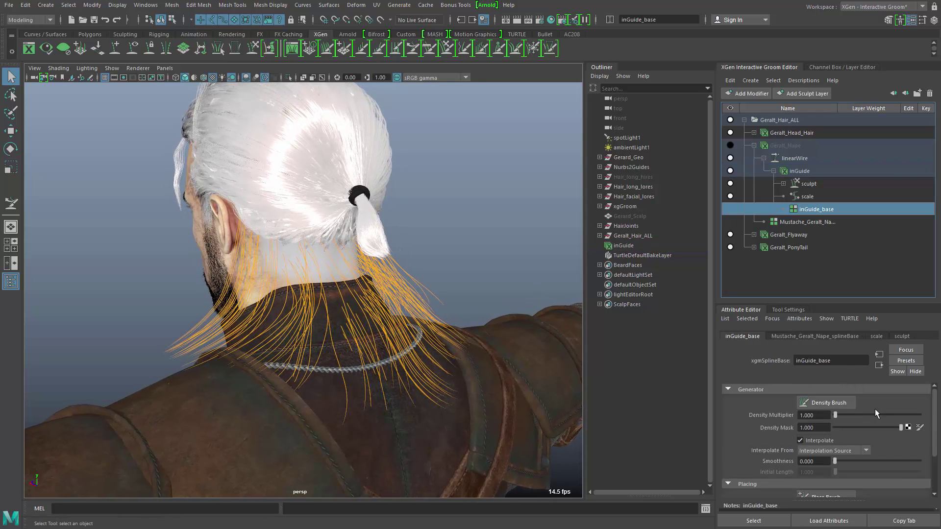
left_click_drag(564, 449, 308, 273, "alt")
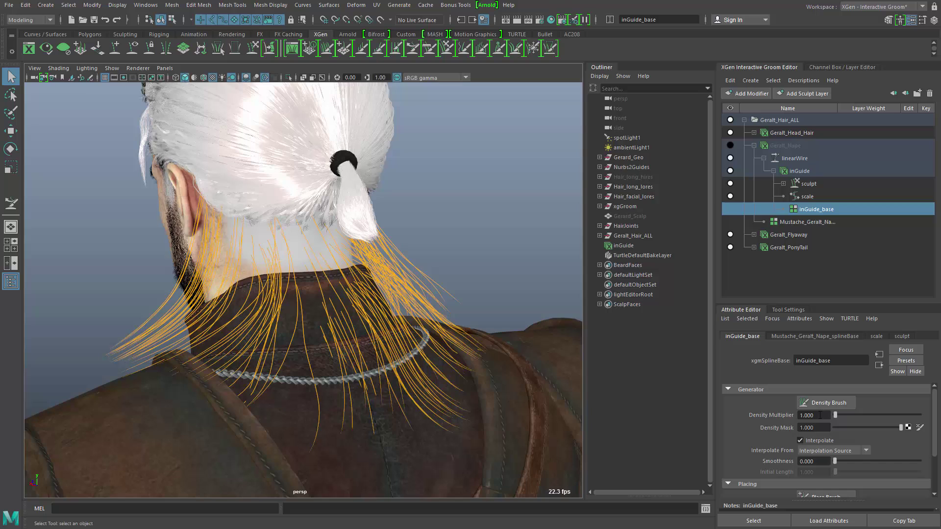
mouse_move(832, 415)
left_mouse_down()
mouse_move(848, 419)
mouse_move(825, 419)
mouse_move(849, 422)
mouse_move(816, 412)
left_mouse_up()
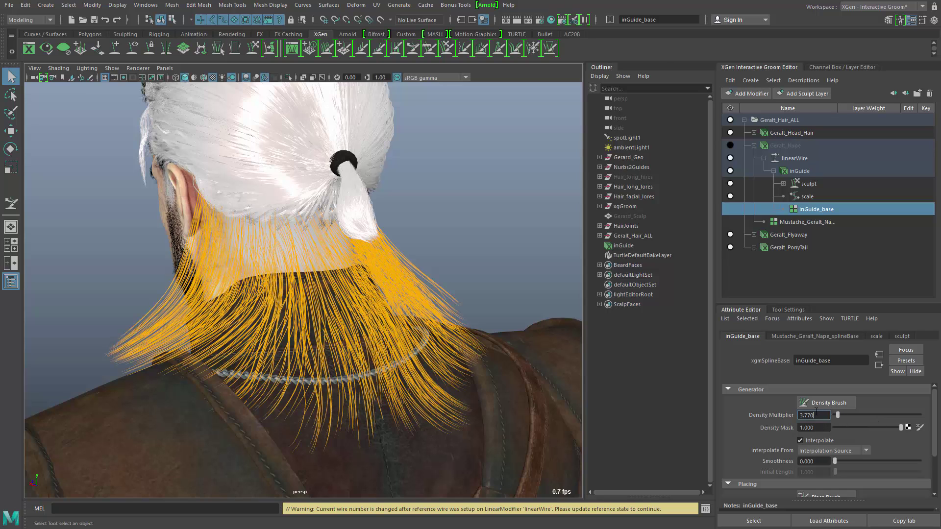
type("2")
key("Return")
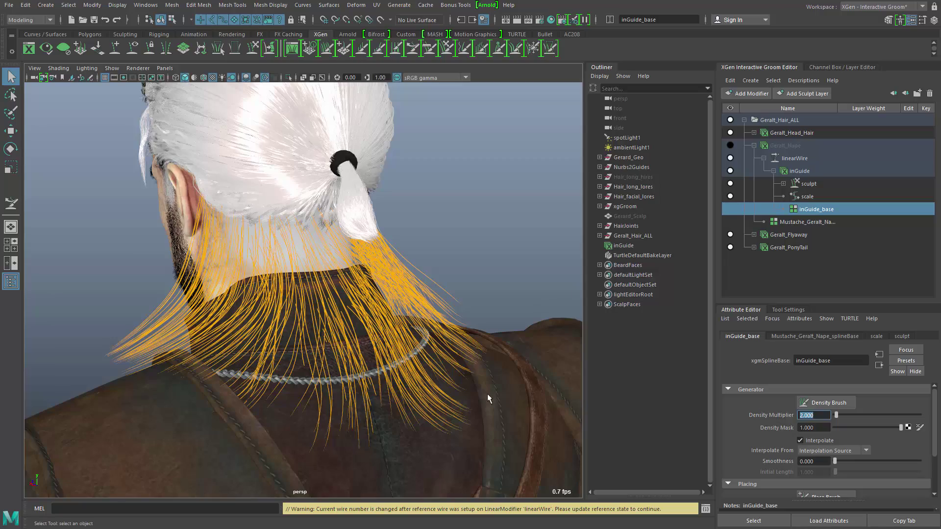
left_click_drag(487, 393, 494, 333, "alt")
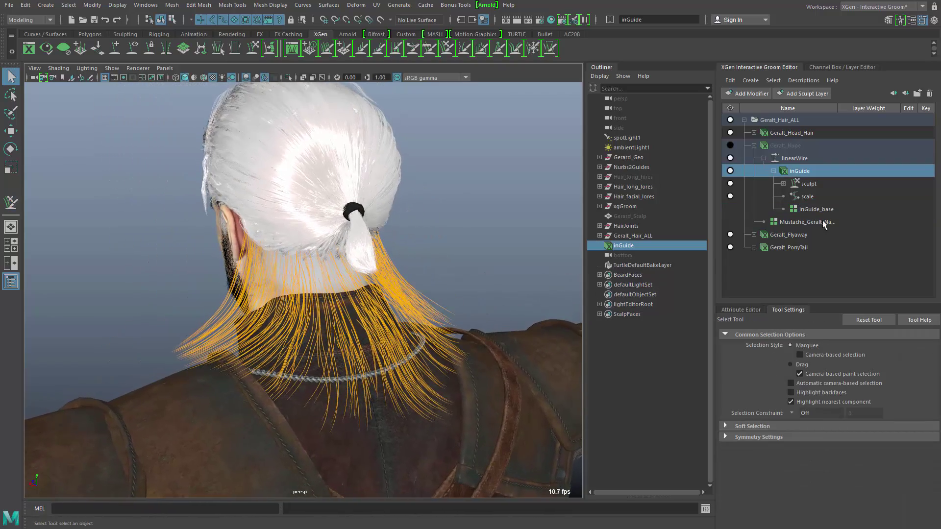
- Expand the sculpt layer, take the Grab Brush at size 171, and undo a trial pull
left_click(784, 184)
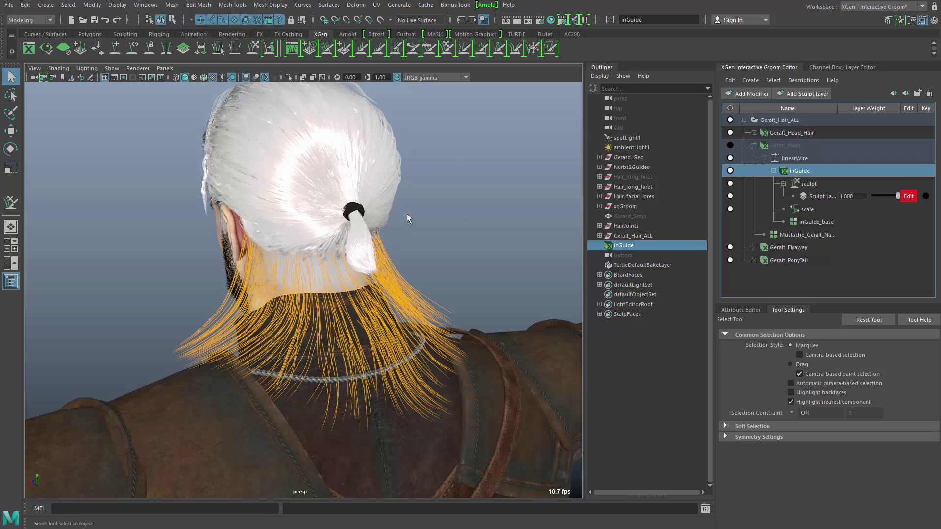
left_click(447, 48)
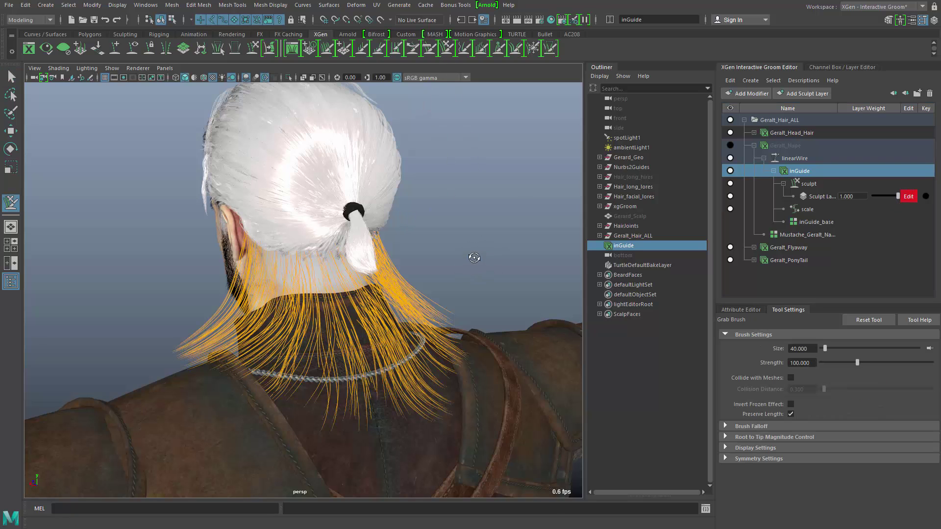
mouse_move(473, 262)
left_mouse_down("alt")
mouse_move(383, 326)
mouse_move(469, 317)
left_mouse_up("alt")
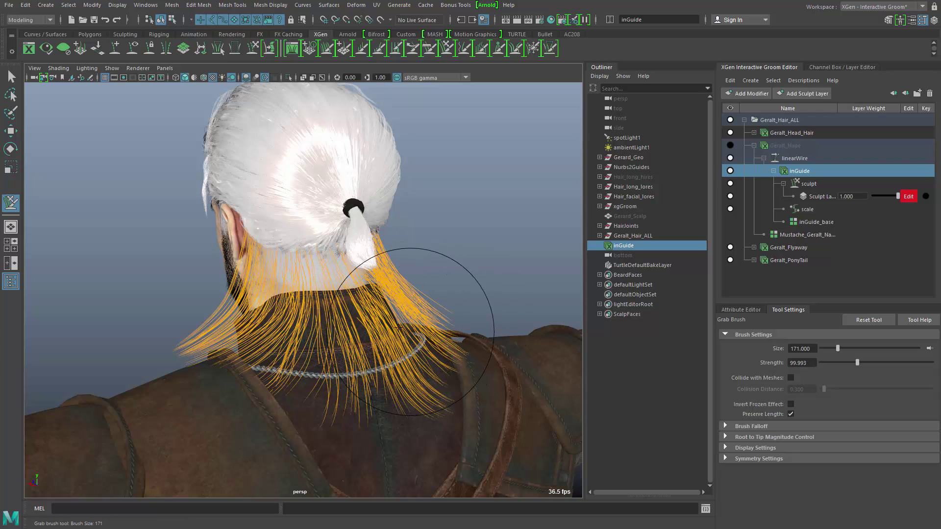
mouse_move(407, 297)
left_mouse_down()
mouse_move(503, 338)
mouse_move(514, 327)
left_mouse_up()
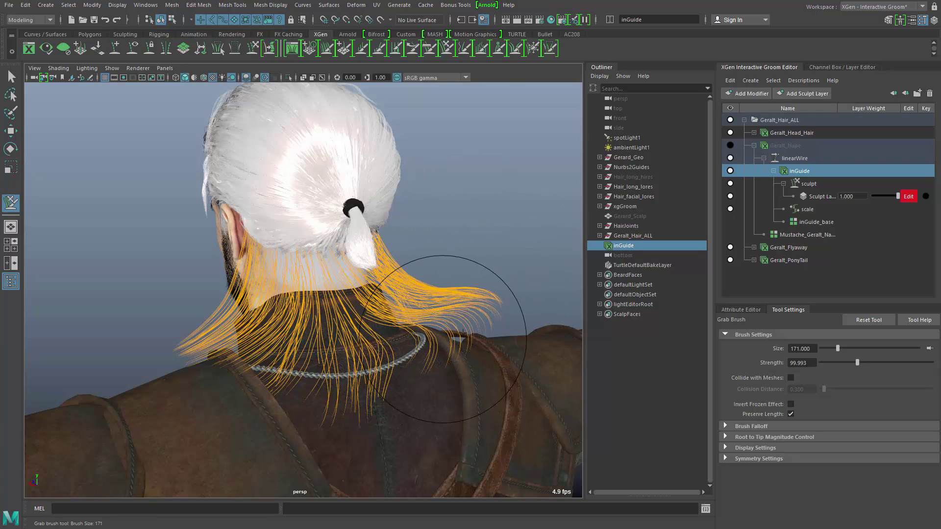
key("ctrl+z")
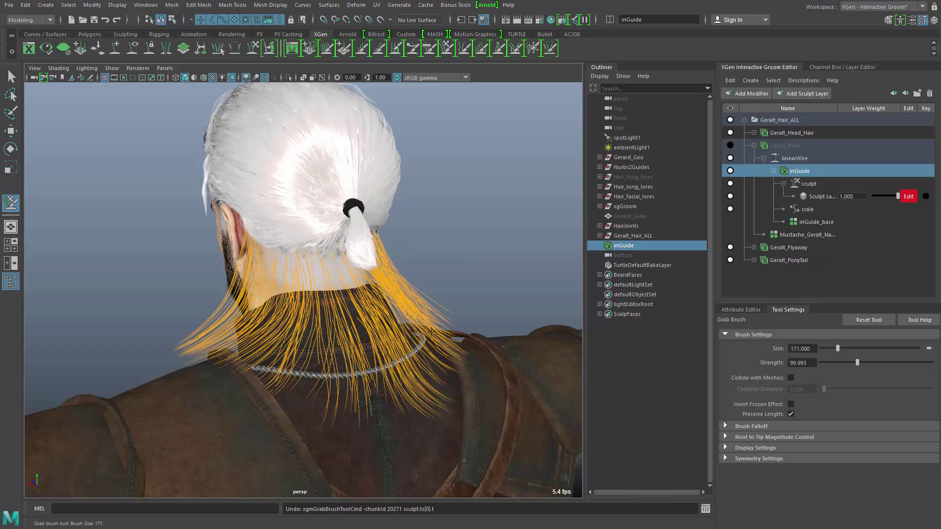
mouse_move(449, 405)
left_mouse_down("alt")
mouse_move(410, 405)
mouse_move(456, 417)
mouse_move(502, 368)
left_mouse_up("alt")
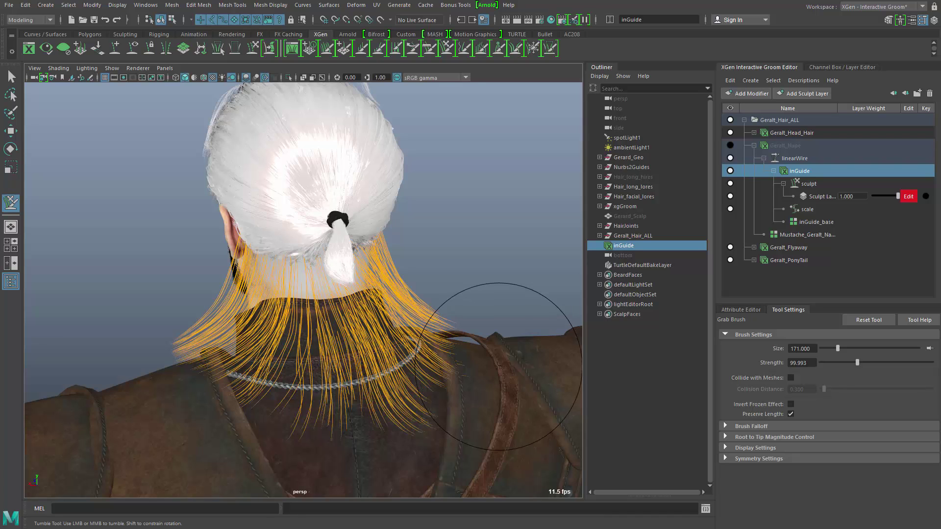
mouse_move(483, 338)
left_mouse_down("alt")
mouse_move(456, 367)
mouse_move(532, 361)
mouse_move(325, 379)
mouse_move(504, 369)
mouse_move(492, 372)
mouse_move(486, 294)
left_mouse_up("alt")
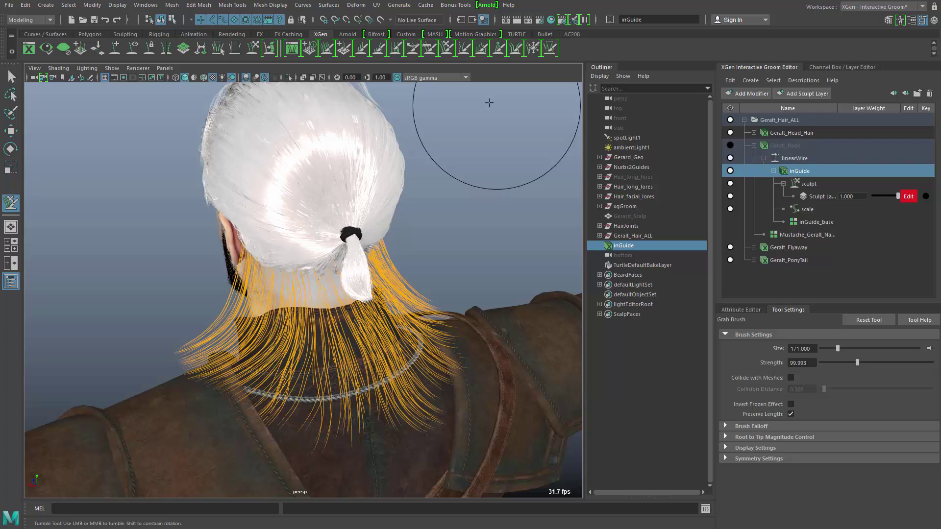
- Paint the Width Brush over the nape guides and flood it into broad ribbons
left_click(397, 48)
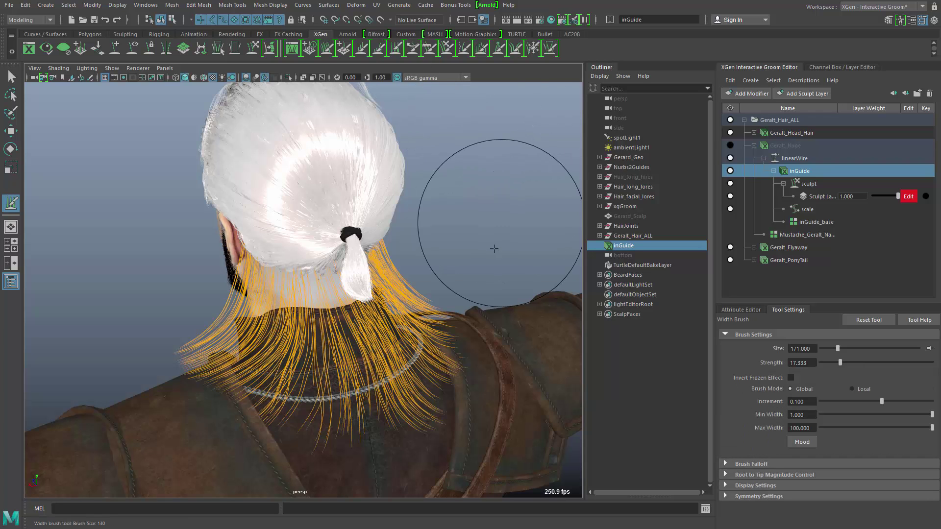
mouse_move(487, 262)
left_mouse_down("alt")
mouse_move(420, 287)
mouse_move(421, 265)
left_mouse_up("alt")
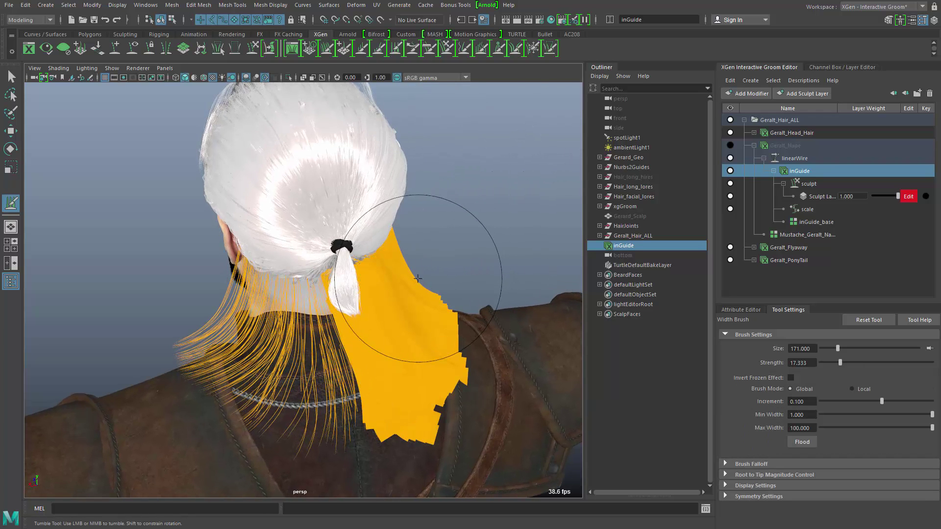
mouse_move(399, 409)
left_mouse_down("alt")
mouse_move(337, 384)
mouse_move(193, 399)
mouse_move(351, 384)
mouse_move(463, 403)
left_mouse_up("alt")
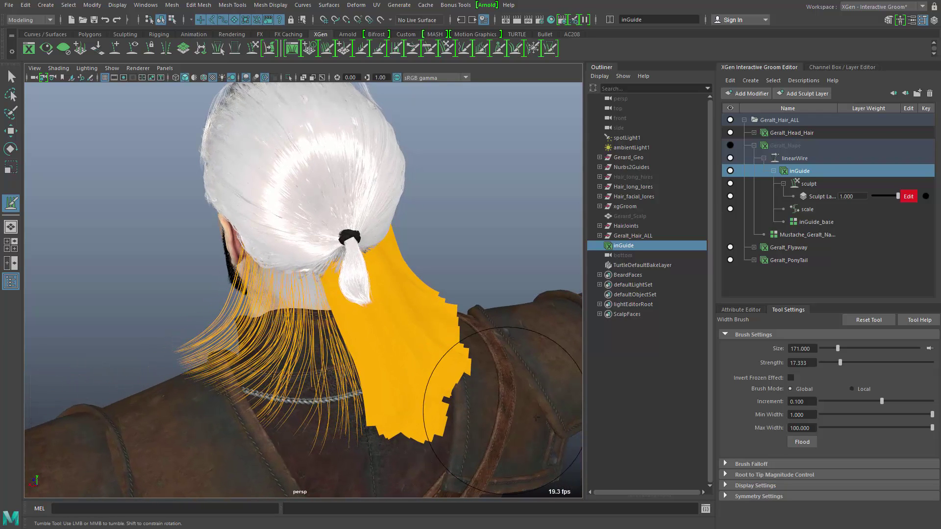
left_click(802, 442)
mouse_move(462, 426)
left_mouse_down("alt")
mouse_move(506, 419)
mouse_move(358, 431)
left_mouse_up("alt")
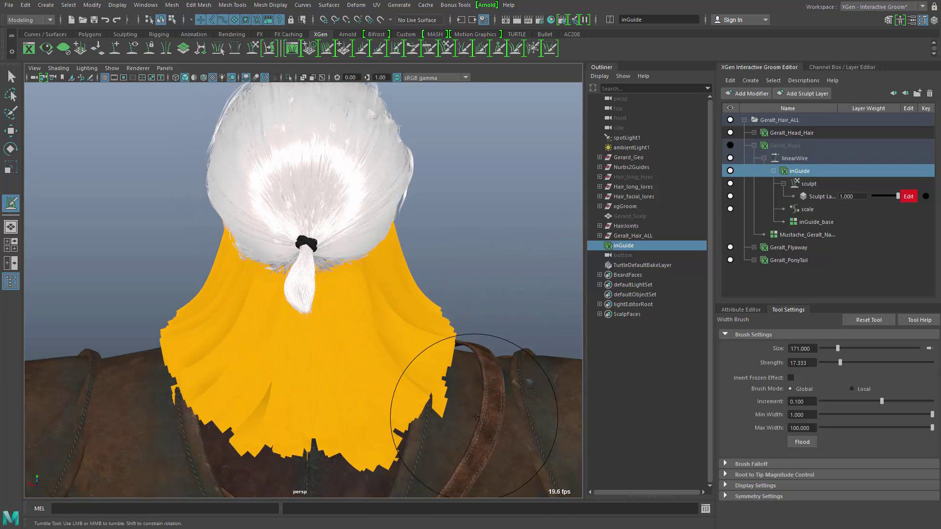
left_click_drag(475, 417, 502, 374, "alt")
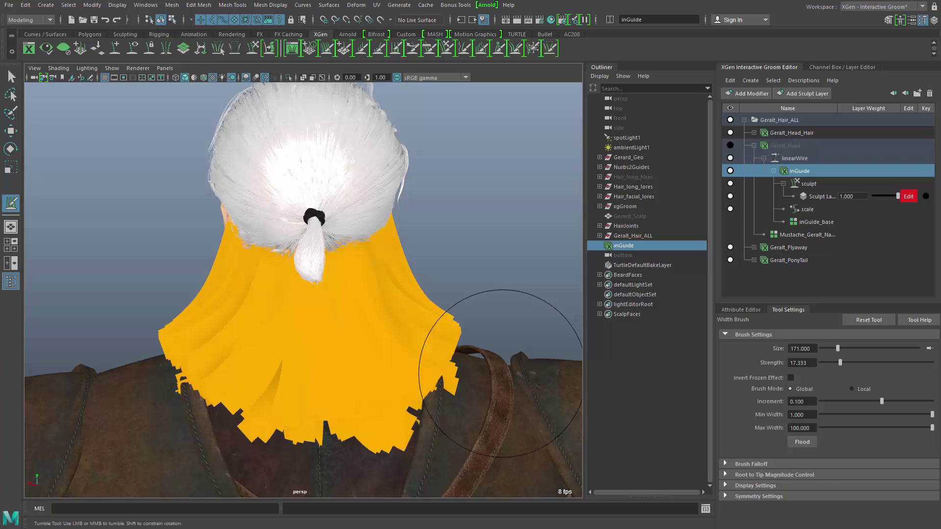
- Change surfaceShader1 on the nape guides to a Blinn with a slightly darker grey colour
left_click(741, 309)
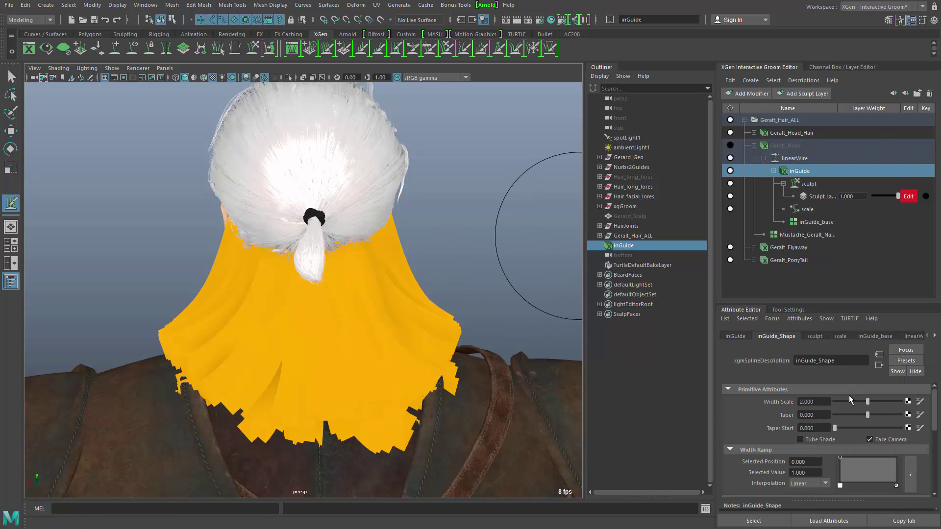
left_click(936, 337)
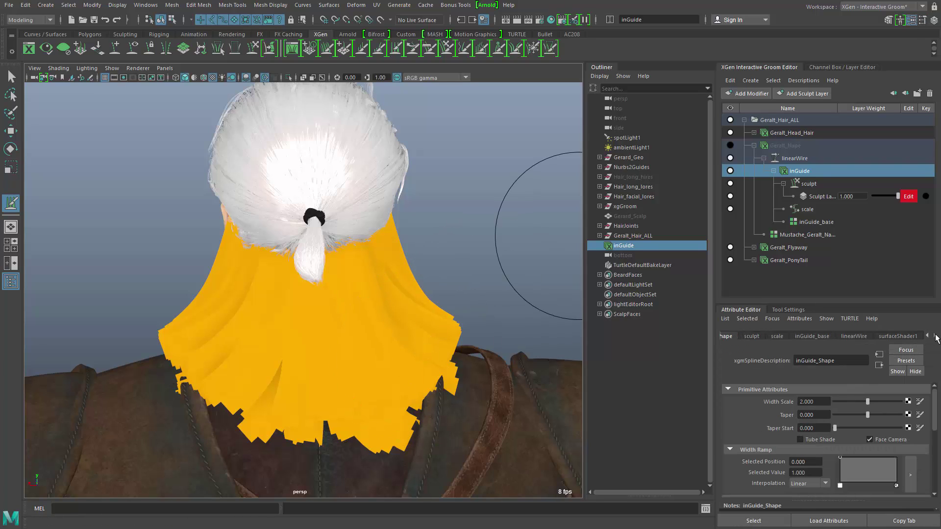
left_click(904, 338)
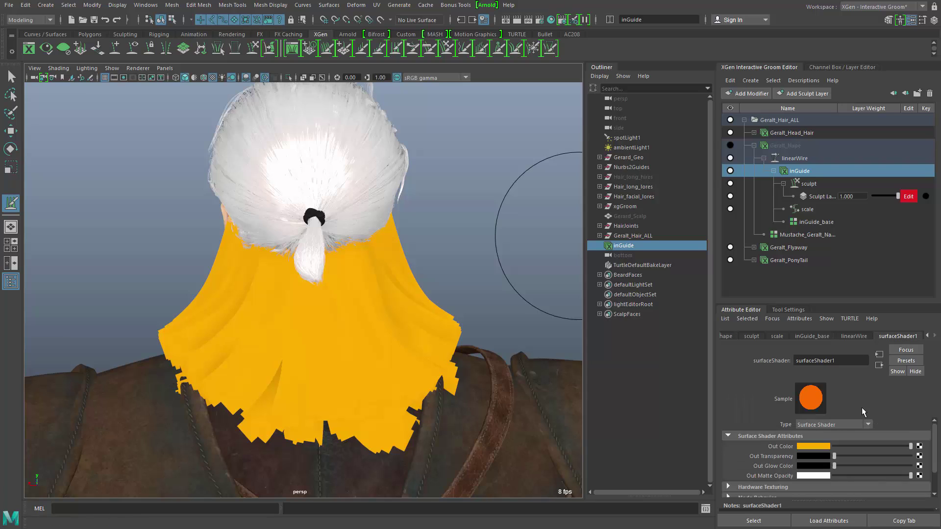
left_click(842, 425)
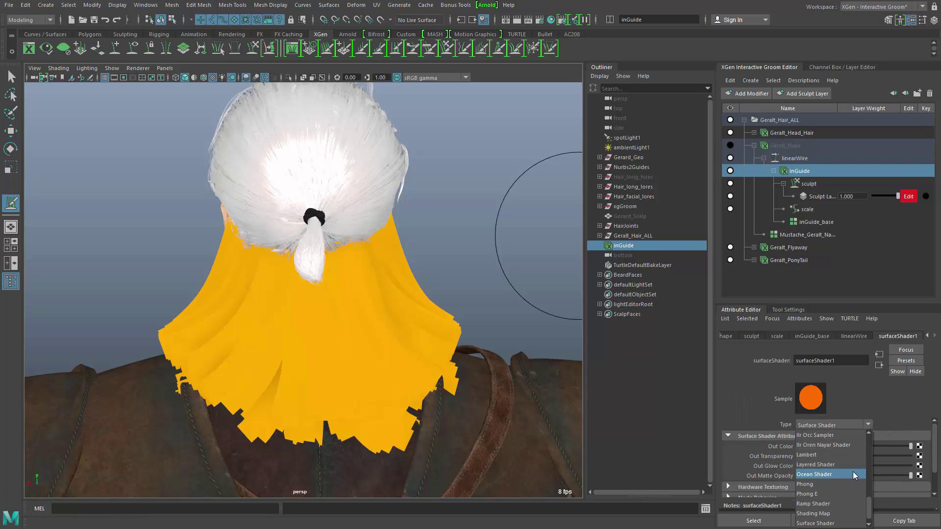
left_click(817, 474)
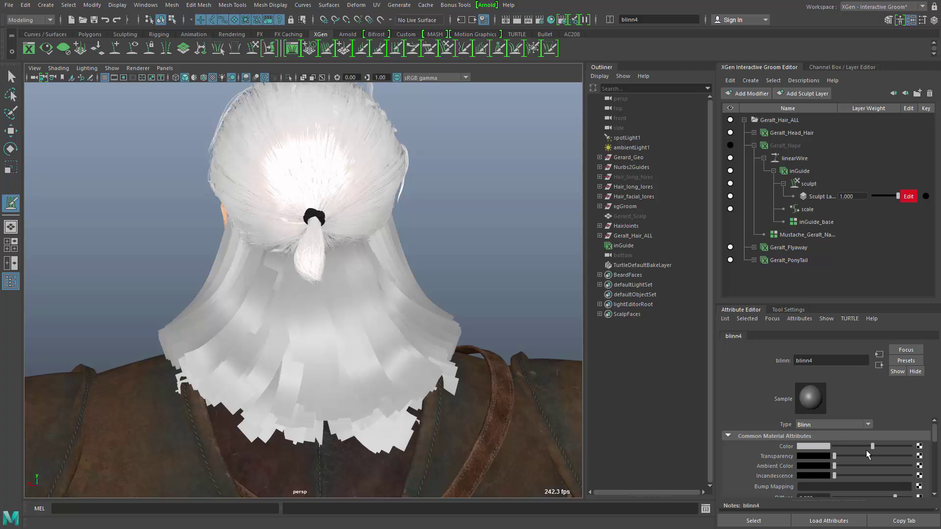
left_click_drag(866, 447, 854, 447)
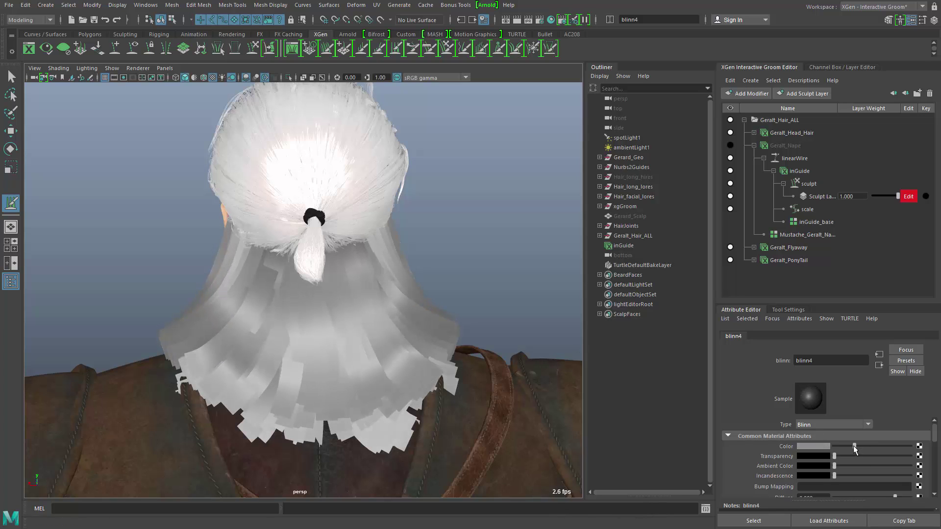
mouse_move(282, 409)
left_mouse_down("alt")
mouse_move(381, 404)
mouse_move(393, 425)
mouse_move(420, 426)
left_mouse_up("alt")
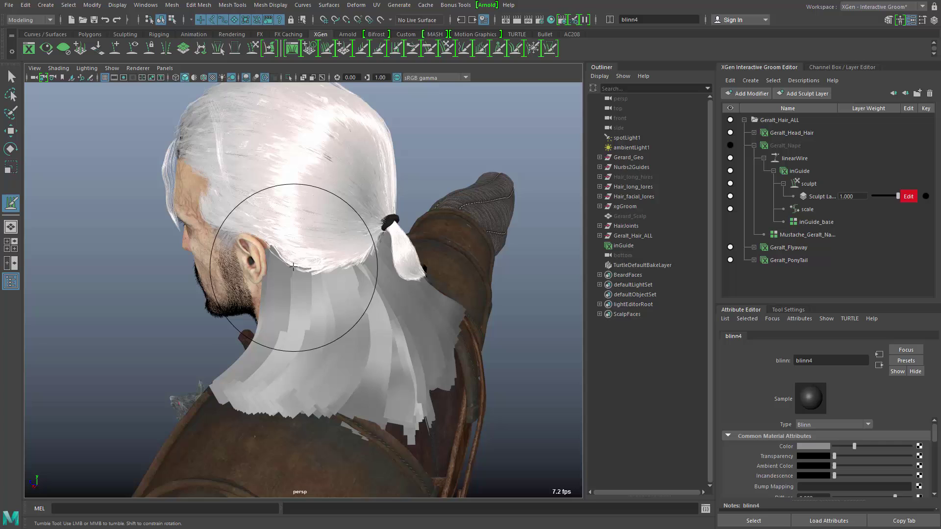
left_click_drag(388, 417, 183, 414, "alt")
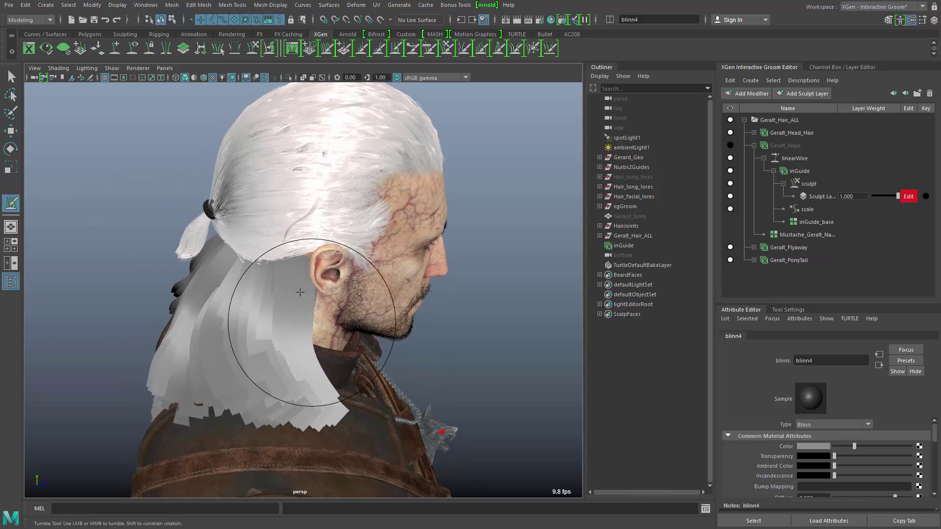
left_click_drag(259, 415, 314, 415, "alt")
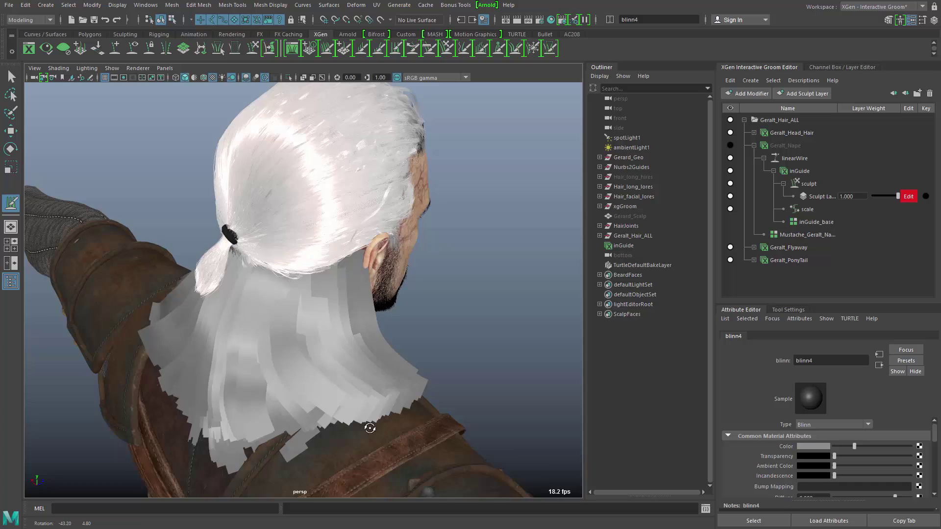
left_click_drag(370, 428, 486, 385, "alt")
- Uncheck Face Camera on the inGuide shape so the nape cards keep their own orientation
left_click(796, 158)
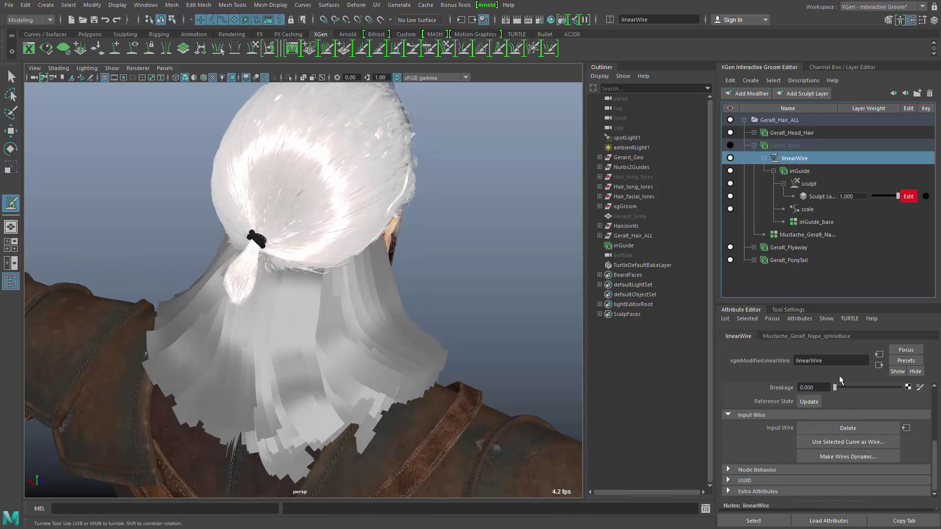
scroll(881, 437, "up", 1)
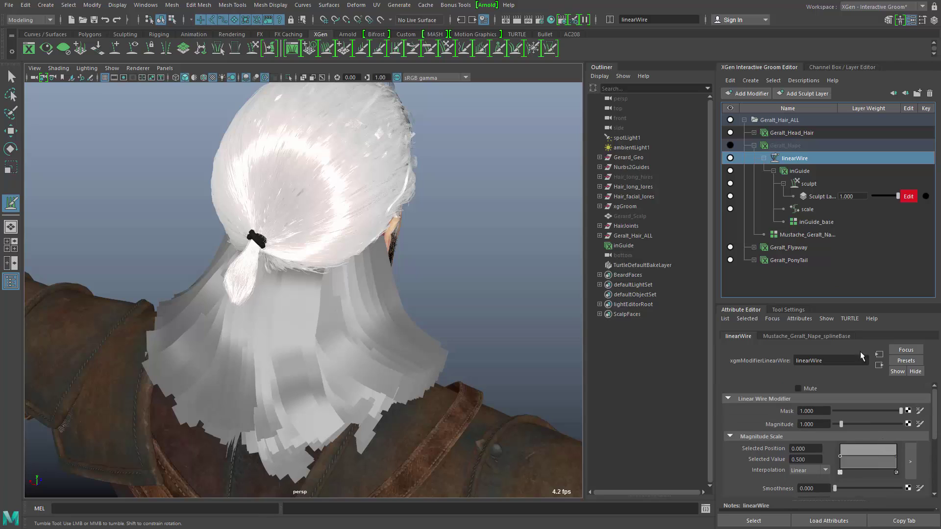
scroll(878, 385, "down", 1)
scroll(878, 385, "up", 1)
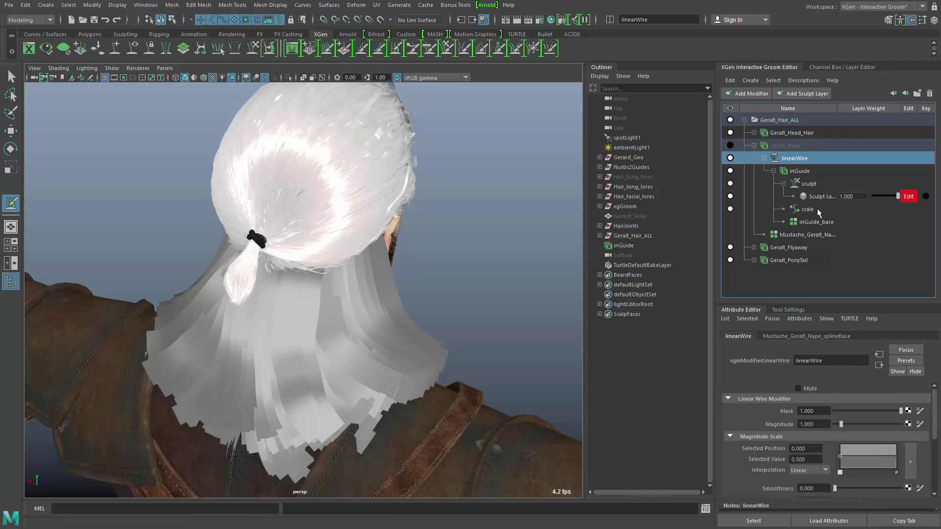
left_click(804, 171)
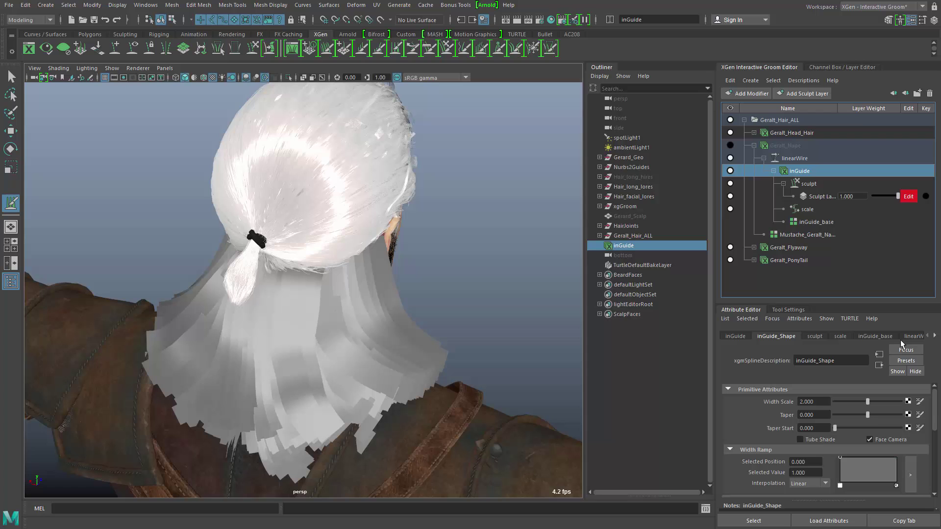
left_click(870, 440)
mouse_move(486, 304)
left_mouse_down("alt")
mouse_move(456, 294)
mouse_move(498, 288)
mouse_move(22, 303)
mouse_move(133, 315)
mouse_move(233, 301)
mouse_move(336, 313)
mouse_move(293, 314)
mouse_move(494, 315)
left_mouse_up("alt")
left_click_drag(431, 279, 443, 259, "alt")
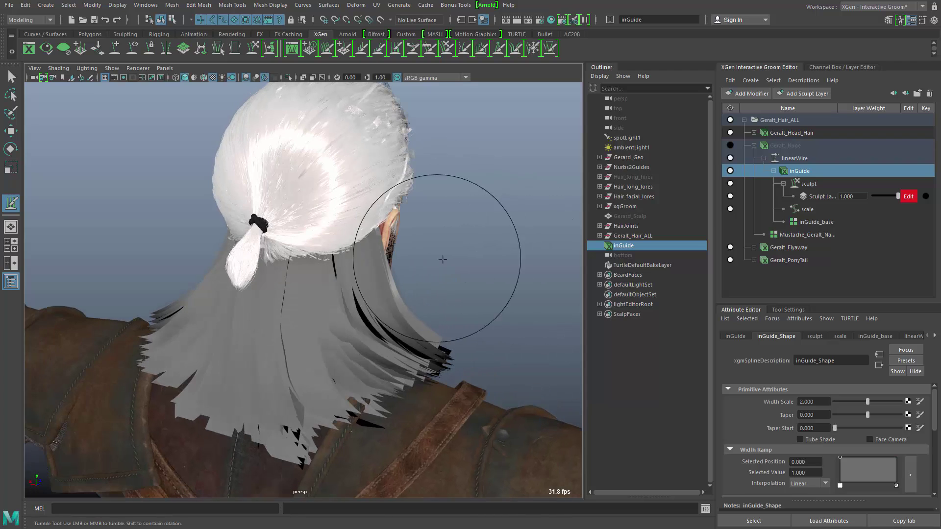
- Pick the Twist sculpt brush and twist the nape strands with a first stroke
key("ctrl+b")
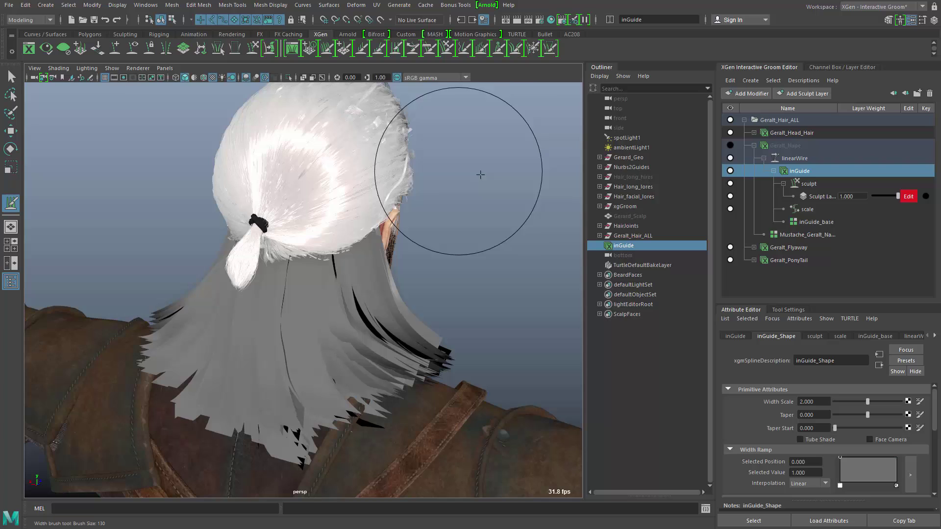
key("ctrl+b")
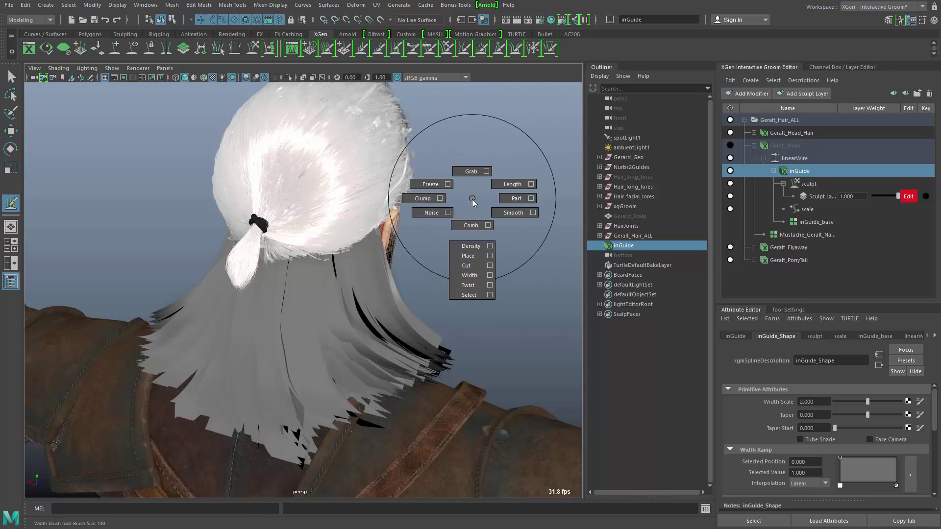
left_click(475, 284)
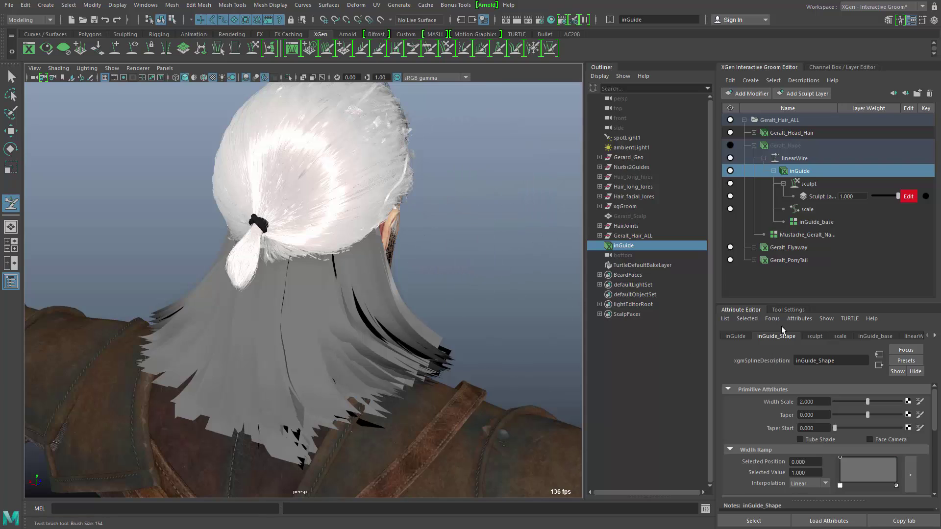
left_click(786, 310)
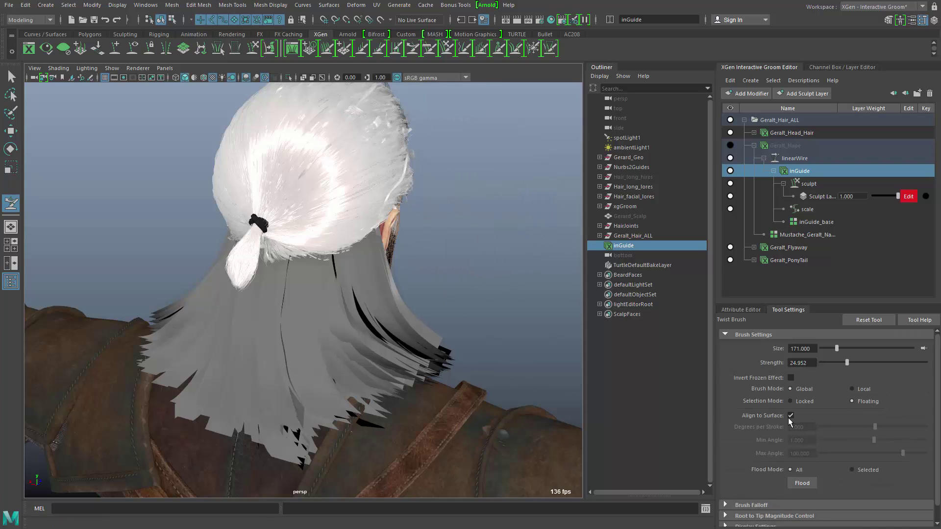
left_click(790, 417)
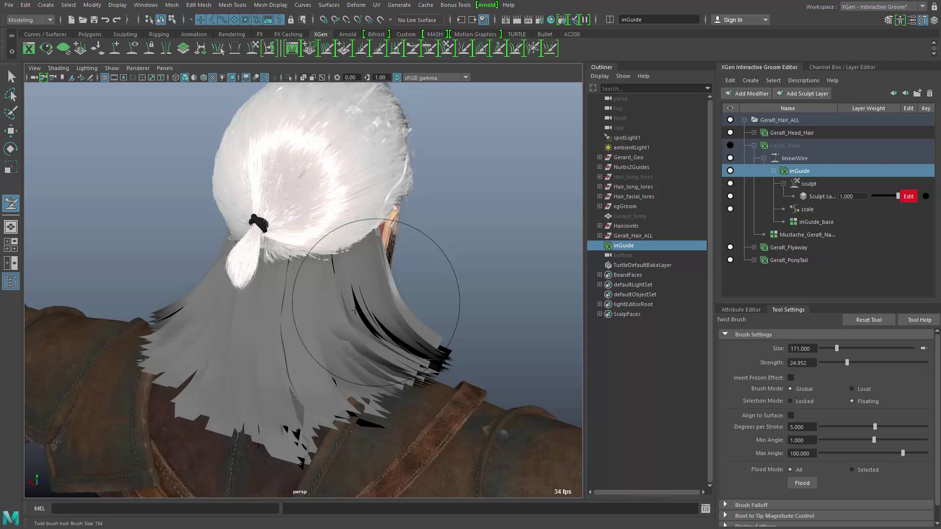
mouse_move(354, 310)
left_mouse_down()
mouse_move(367, 351)
mouse_move(385, 342)
mouse_move(480, 357)
left_mouse_up()
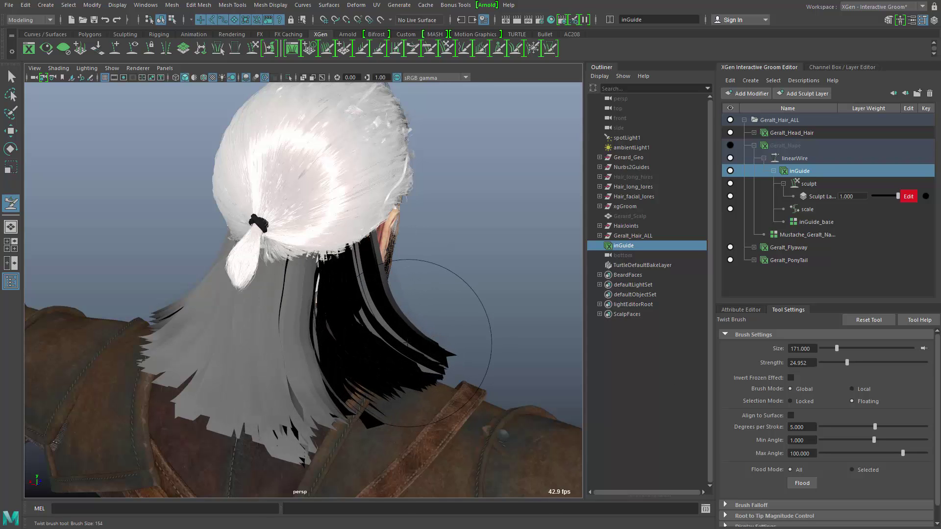
- Enable Align to Surface, flood the twist across all nape strands, then return to Select (Q)
left_click(791, 416)
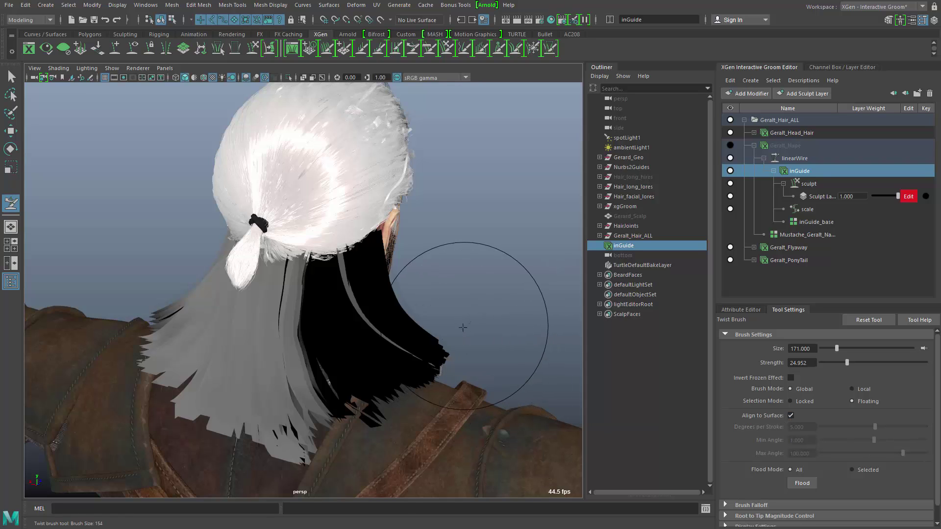
mouse_move(454, 349)
left_mouse_down()
mouse_move(457, 335)
mouse_move(410, 343)
mouse_move(431, 345)
mouse_move(356, 293)
left_mouse_up()
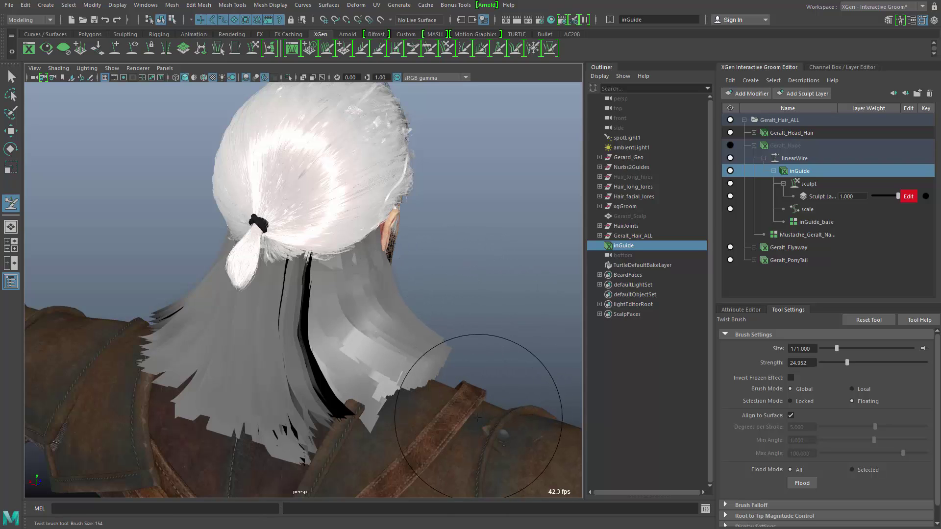
left_click(797, 483)
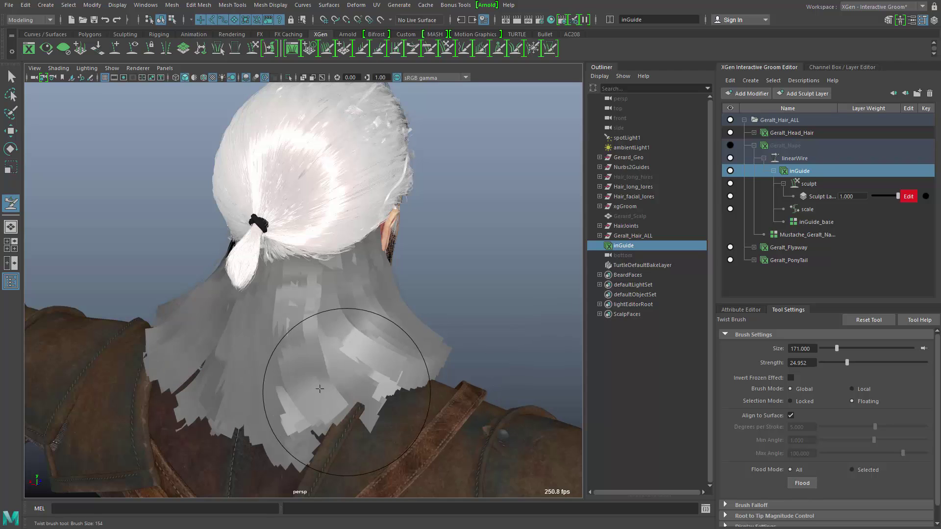
mouse_move(338, 400)
left_mouse_down("alt")
mouse_move(507, 399)
mouse_move(567, 395)
mouse_move(564, 384)
mouse_move(693, 378)
mouse_move(368, 373)
left_mouse_up("alt")
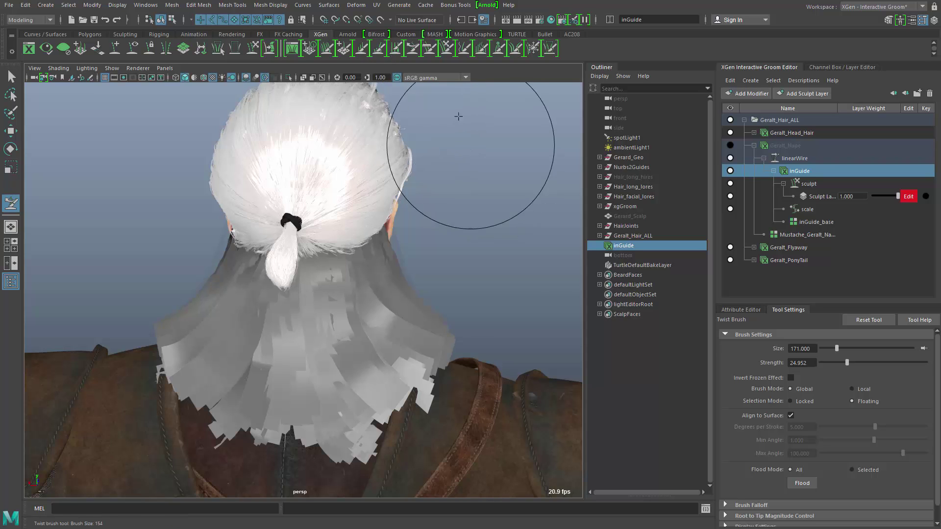
left_click_drag(412, 396, 502, 349, "alt")
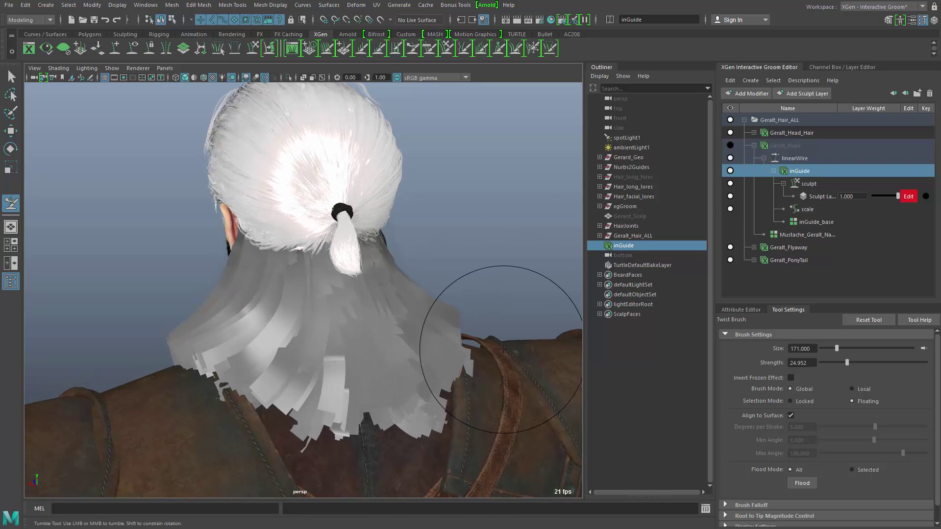
key("q")
left_click_drag(469, 206, 439, 300, "alt")
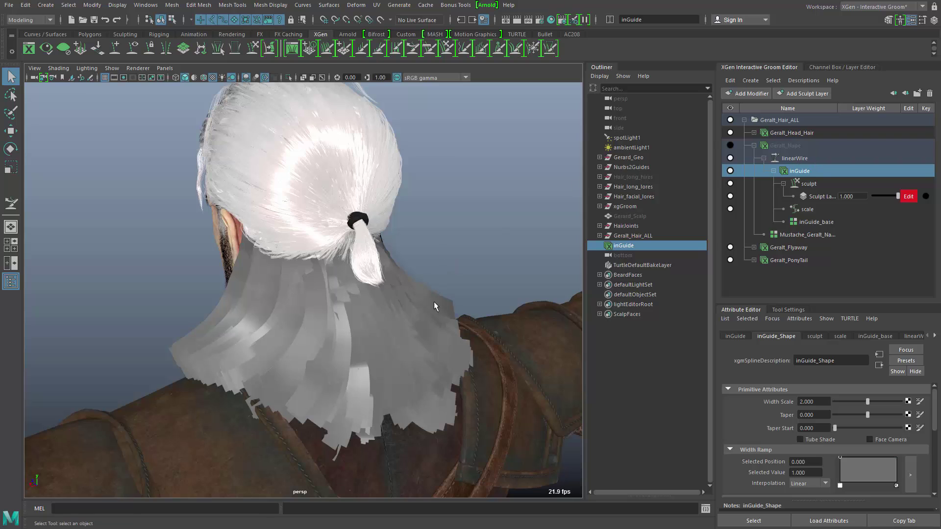
- Convert the interactive groom to polygons with Combine Mesh on, producing polySurface3119
left_click(399, 5)
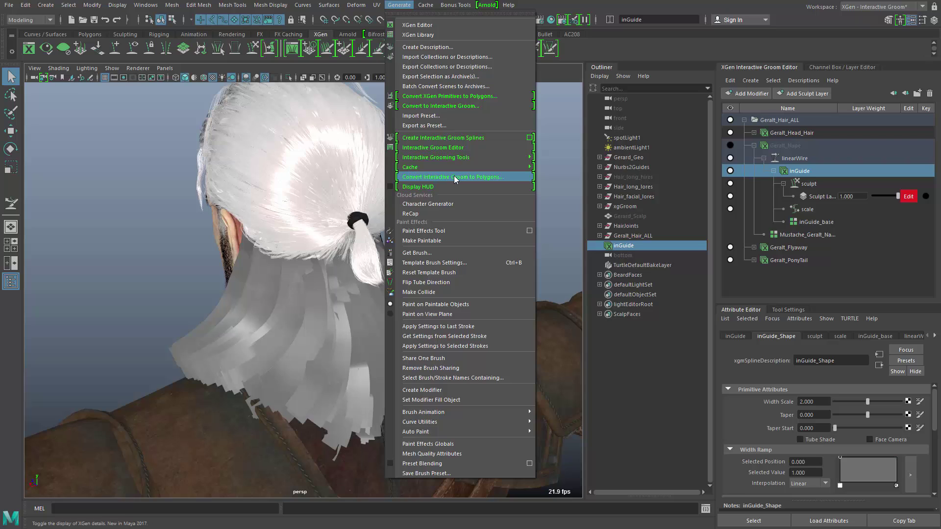
left_click(499, 177)
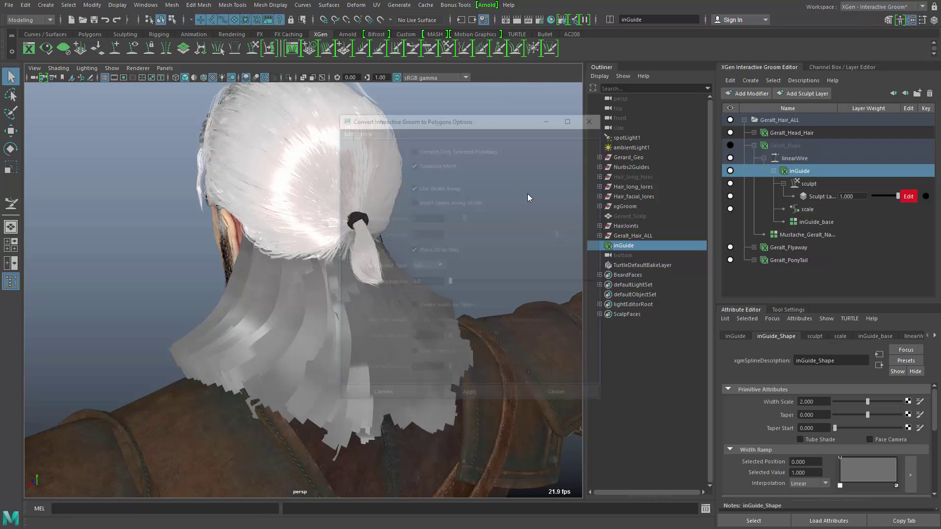
left_click_drag(461, 122, 555, 80)
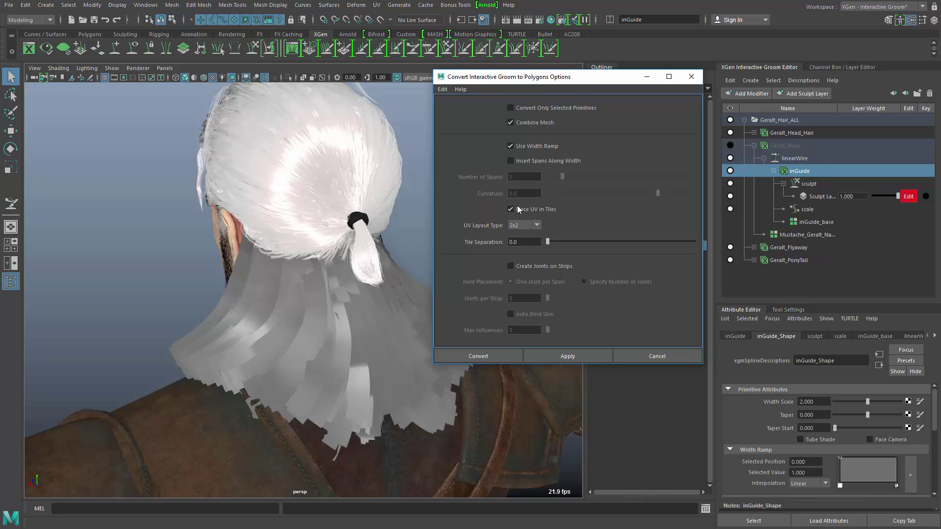
left_click(566, 354)
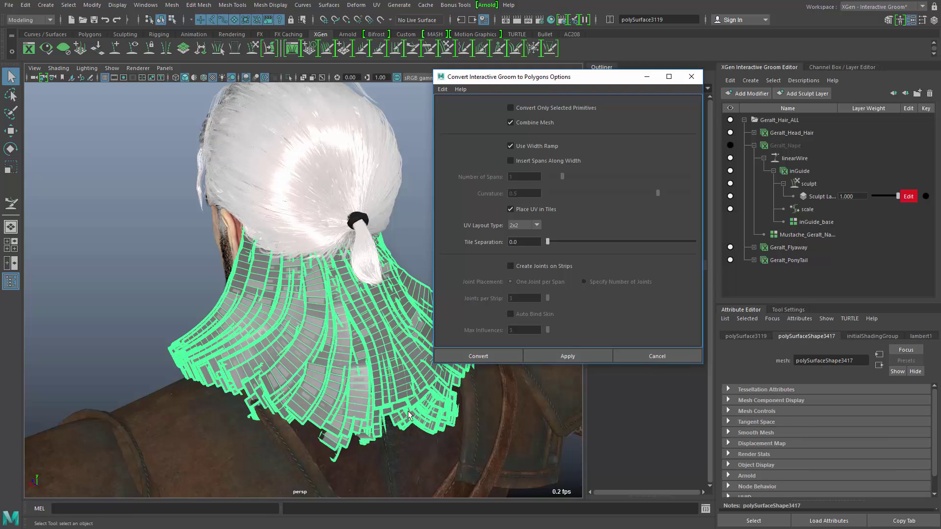
left_click_drag(408, 411, 374, 417, "alt")
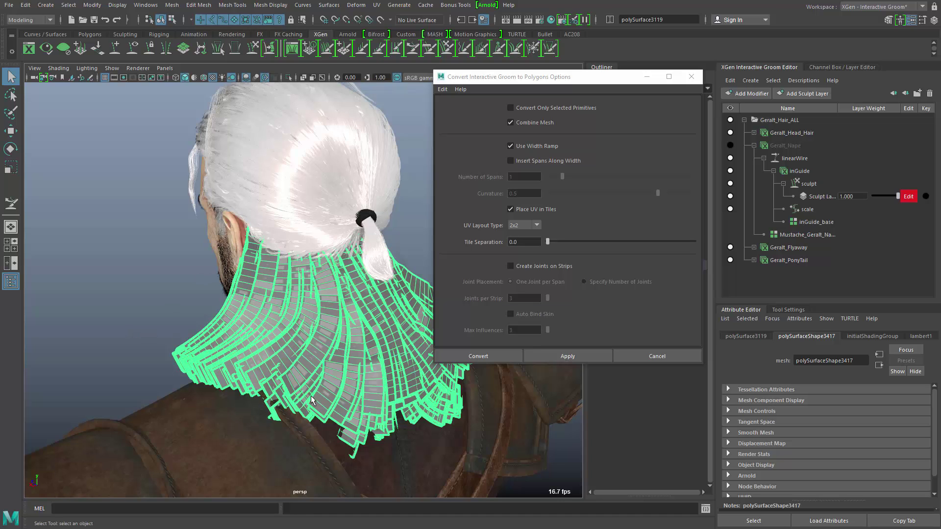
left_click(138, 299)
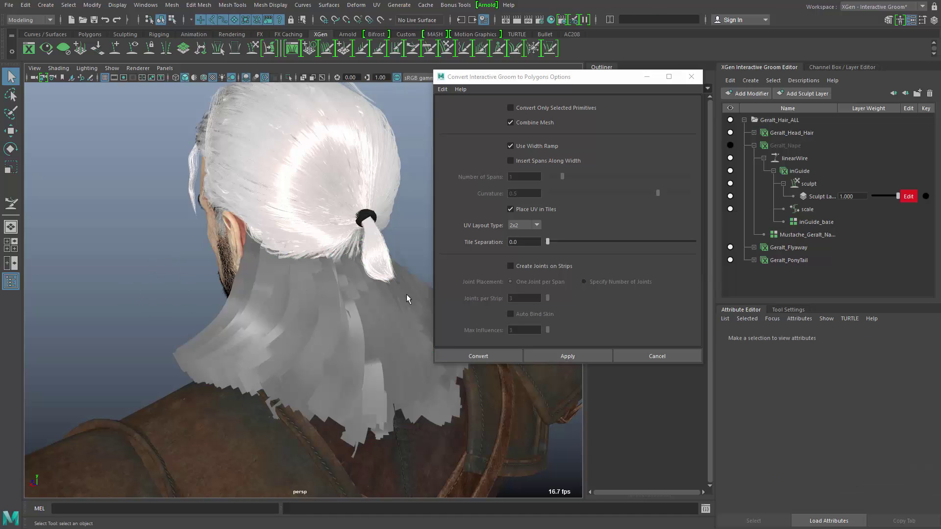
left_click_drag(578, 81, 531, 77)
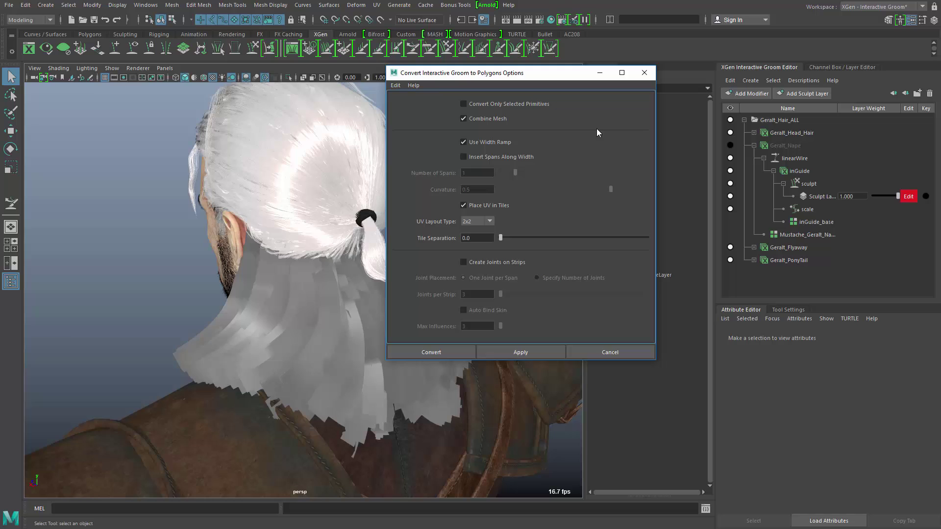
- Rebuild the inGuide_base guides with a CV Count of 6, then select the inGuide description for conversion
left_click(816, 221)
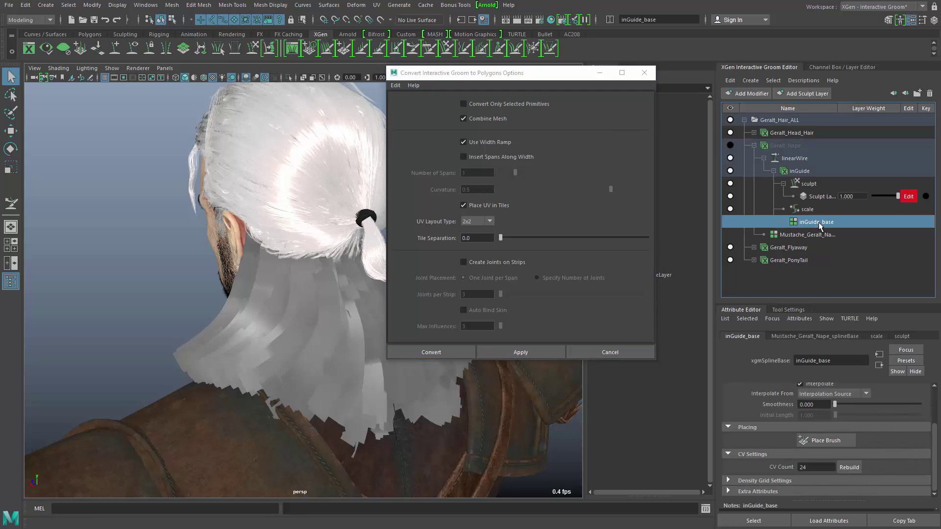
double_click(818, 467)
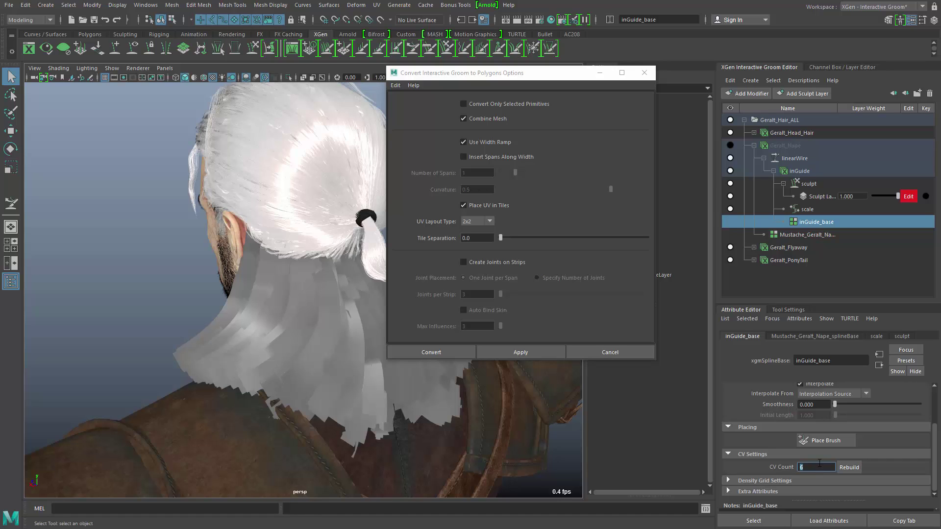
left_click(853, 468)
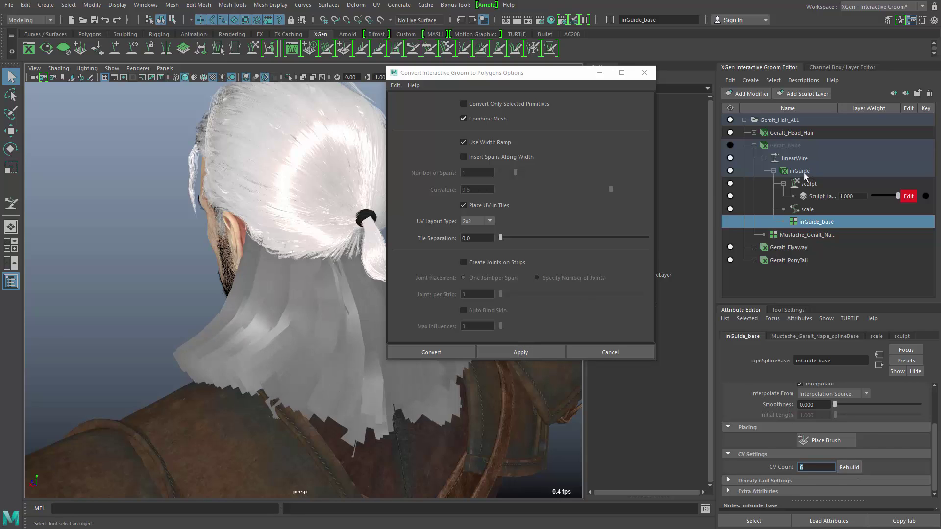
left_click(803, 172)
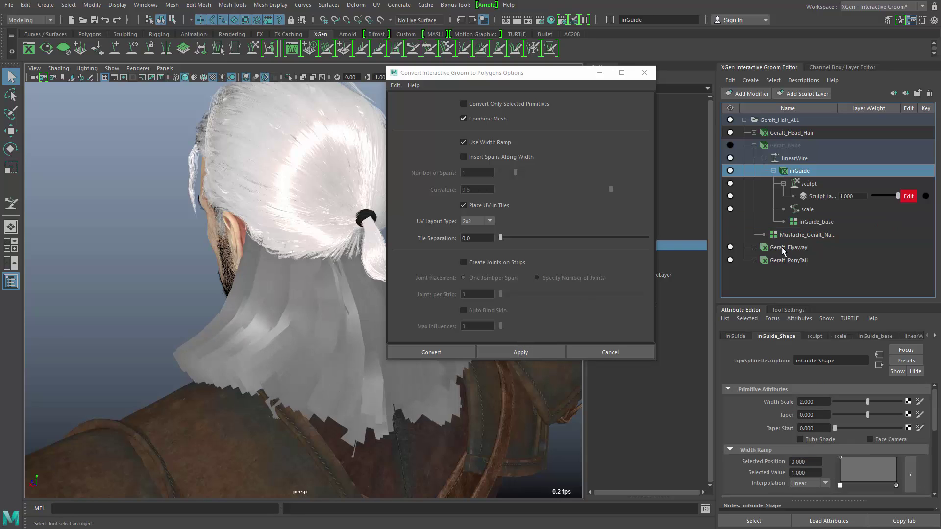
- Convert the 6-CV nape guides into the polygon hair-card mesh inGuide_convert1
left_click(510, 355)
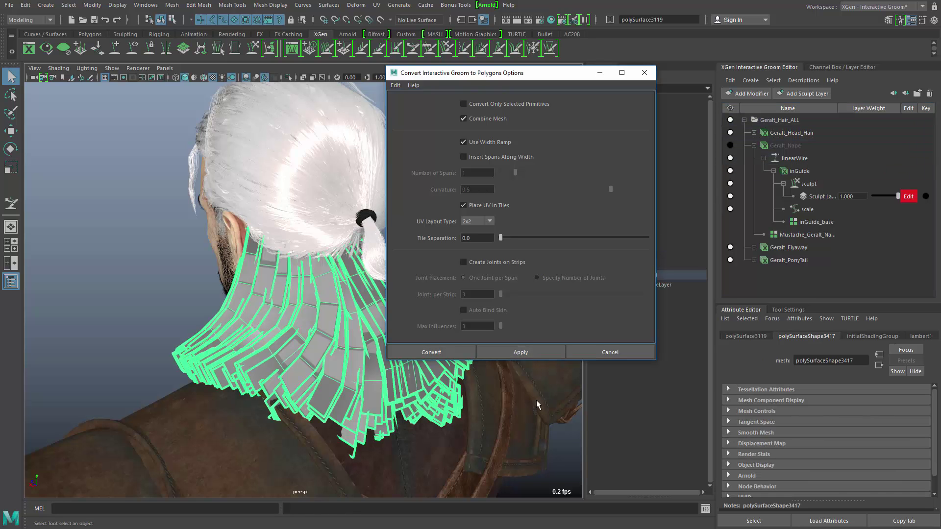
left_click(443, 351)
left_click_drag(441, 343, 267, 282, "alt")
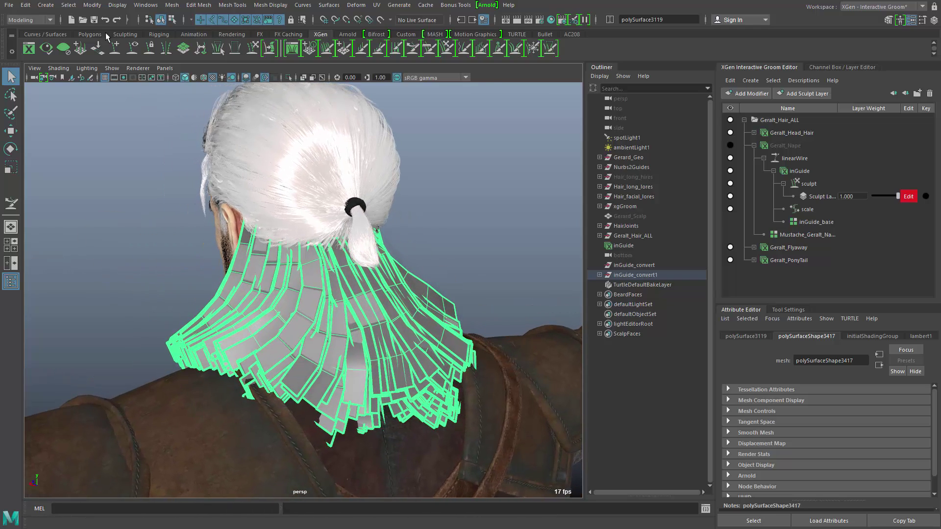
- Turn off Texture Border Edges display so the hair cards lose their thick borders
left_click(117, 7)
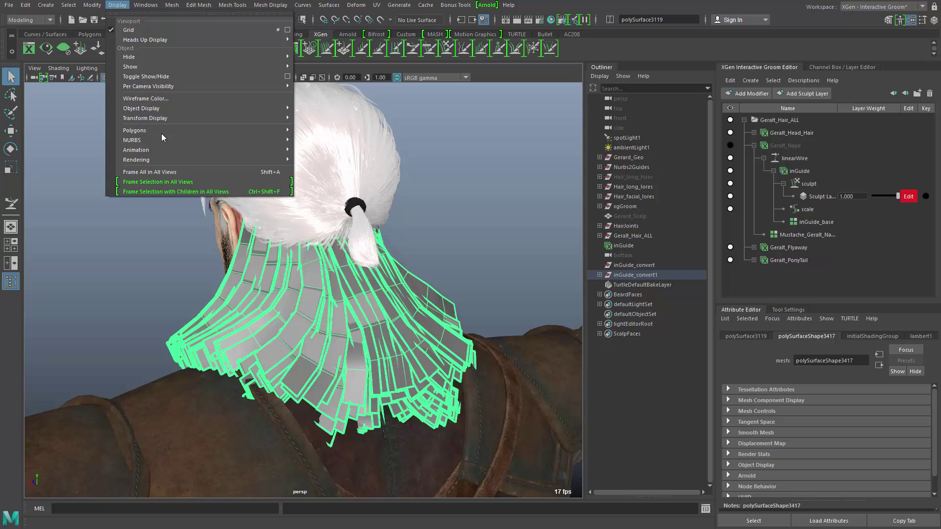
mouse_move(279, 131)
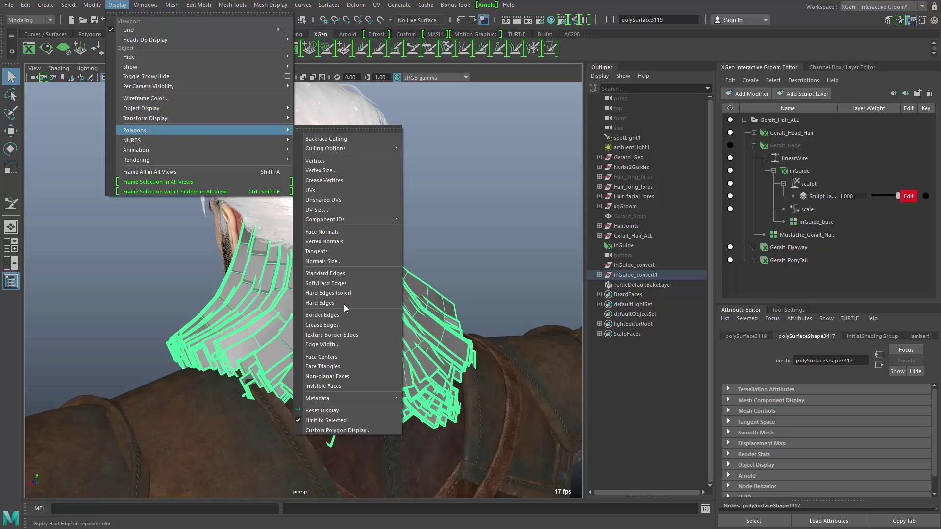
left_click(348, 335)
left_click_drag(436, 437, 385, 435, "alt")
scroll(421, 434, "up", 5)
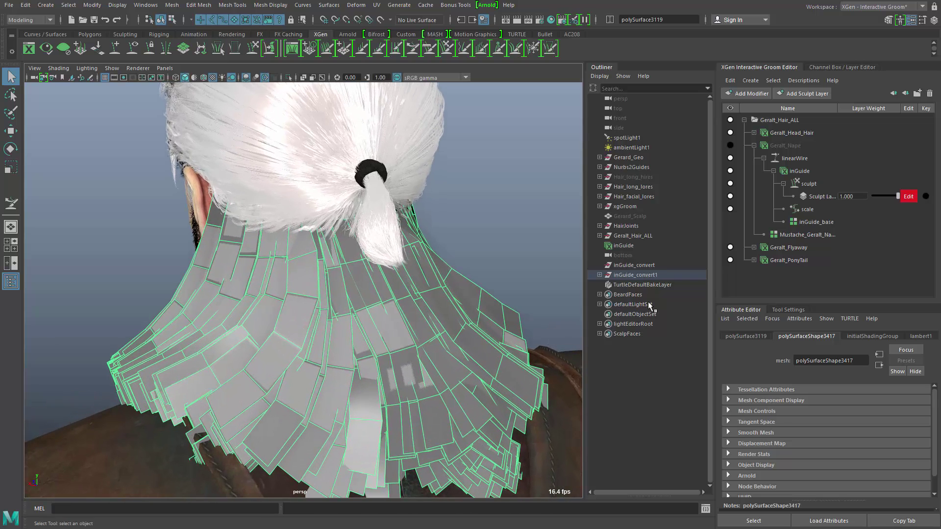
- On mesh polySurface3119, switch to face mode and move the first hair-card face into place
left_click(731, 158)
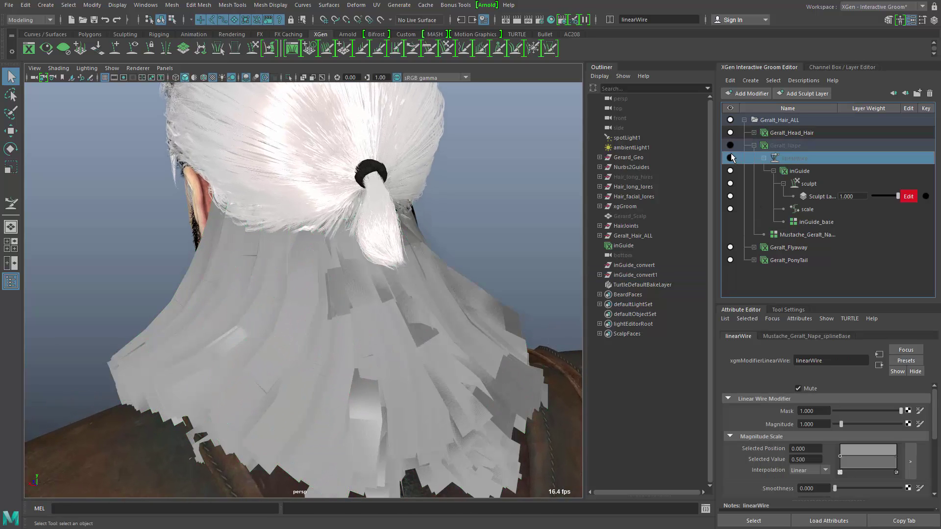
left_click_drag(378, 322, 372, 425, "alt")
left_click(359, 326)
scroll(373, 425, "up", 6)
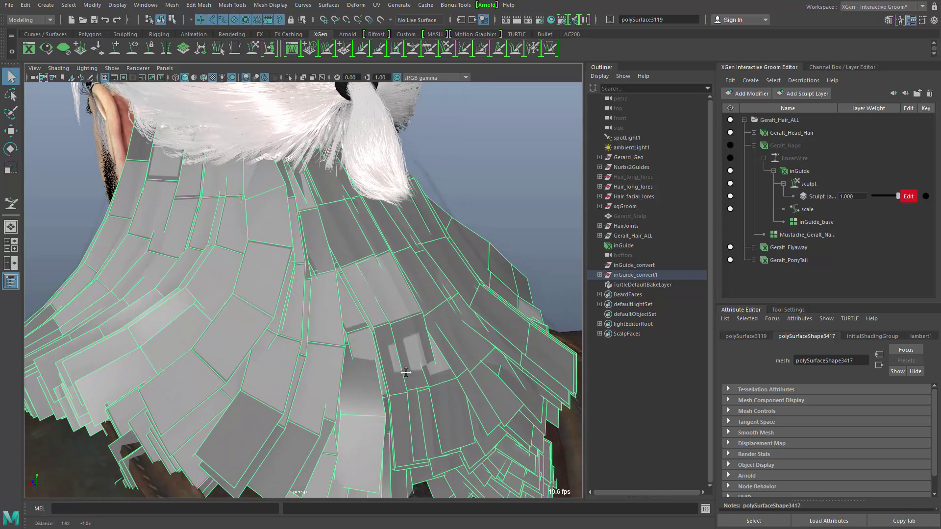
key("F11")
left_click(402, 355)
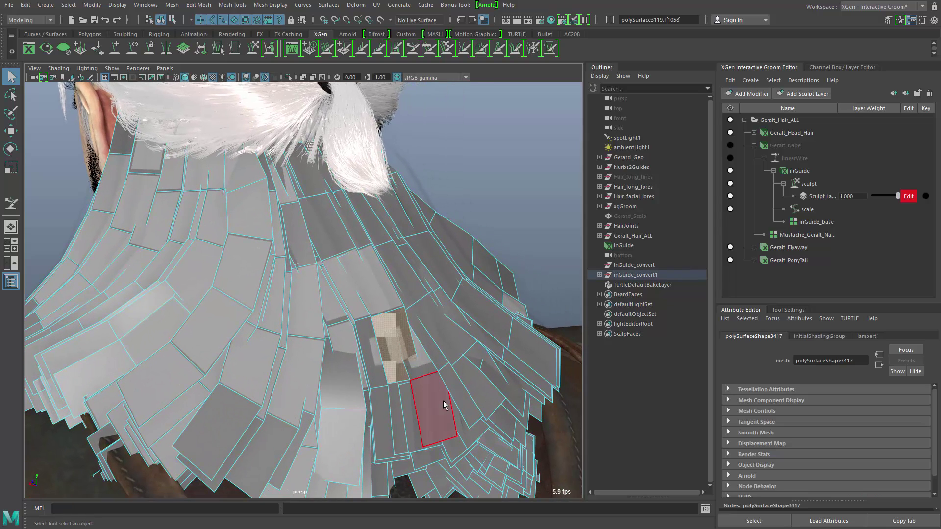
key("w")
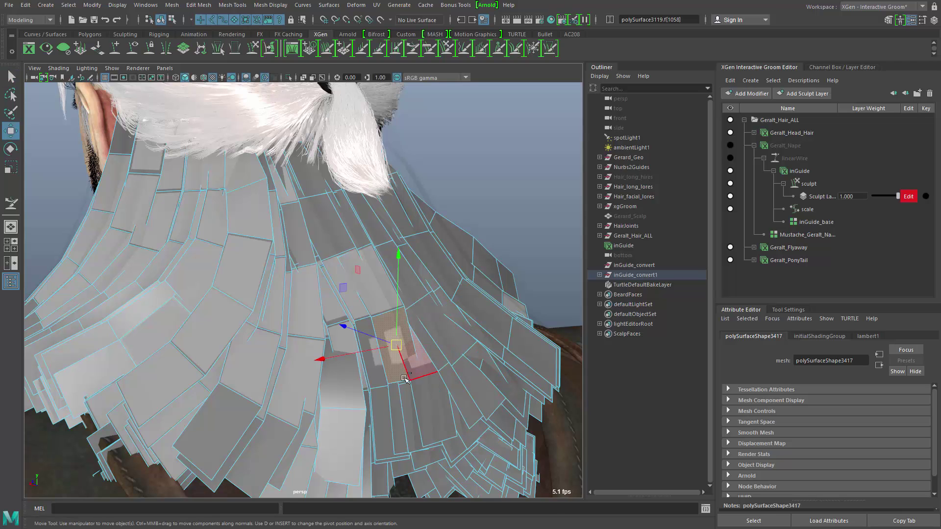
left_click_drag(405, 378, 409, 385)
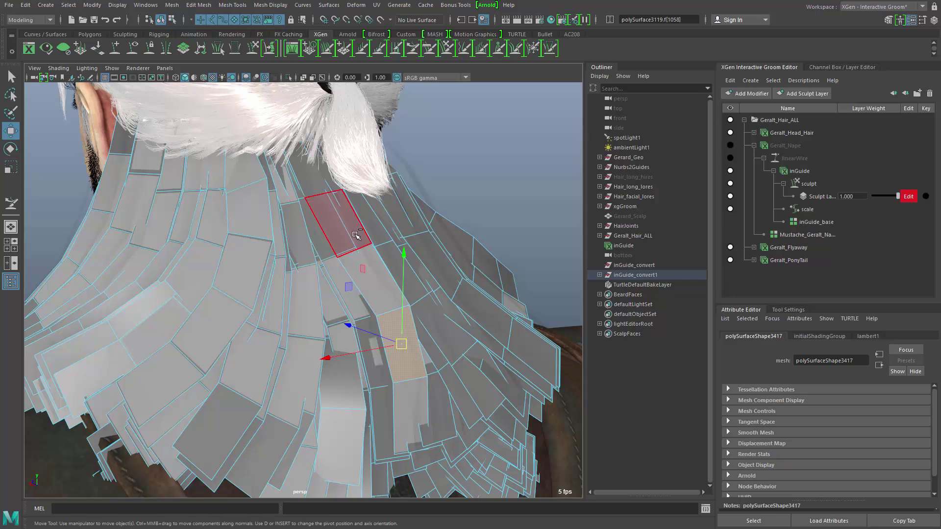
- Reposition more hair-card faces, including f[833], then return to object mode
left_click_drag(354, 235, 355, 240)
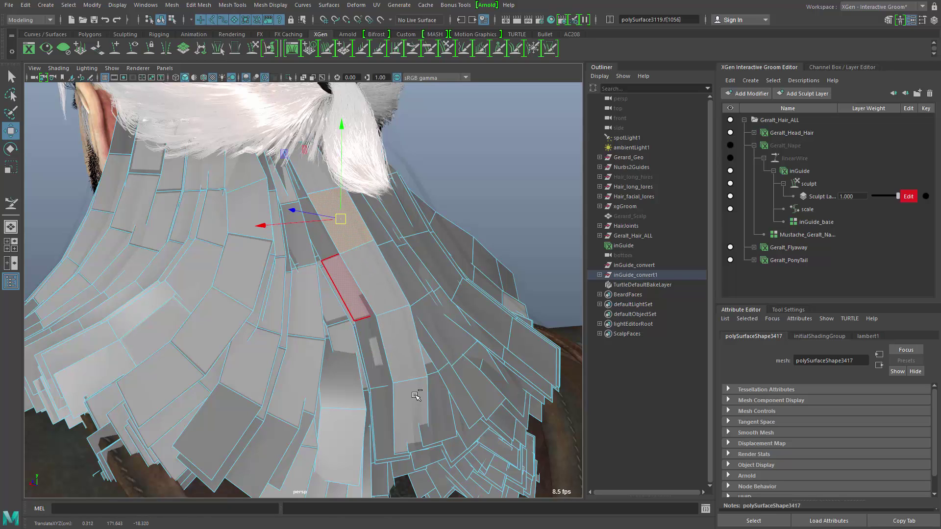
left_click(412, 414)
middle_click_drag(417, 462, 429, 446)
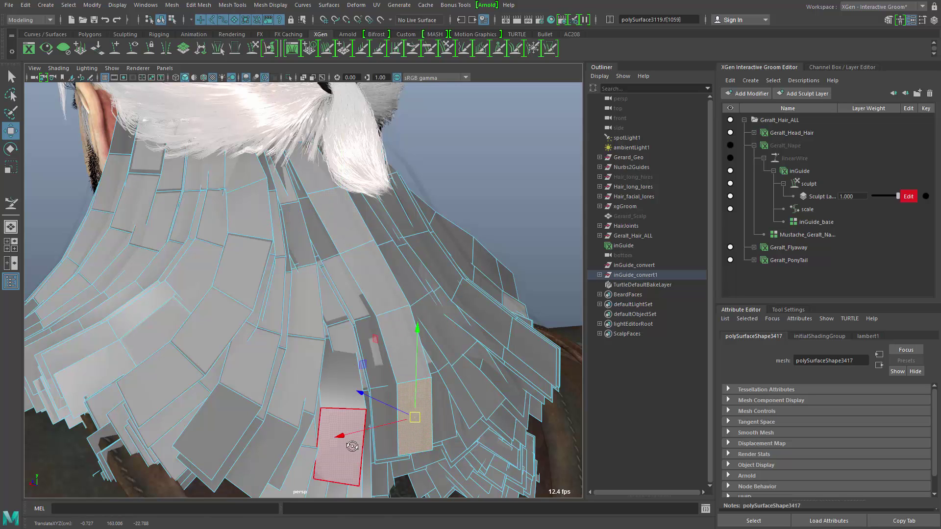
left_click_drag(343, 441, 373, 429, "alt")
left_click(382, 379)
middle_click_drag(389, 420, 392, 420)
left_click_drag(392, 420, 411, 195, "alt")
key("F8")
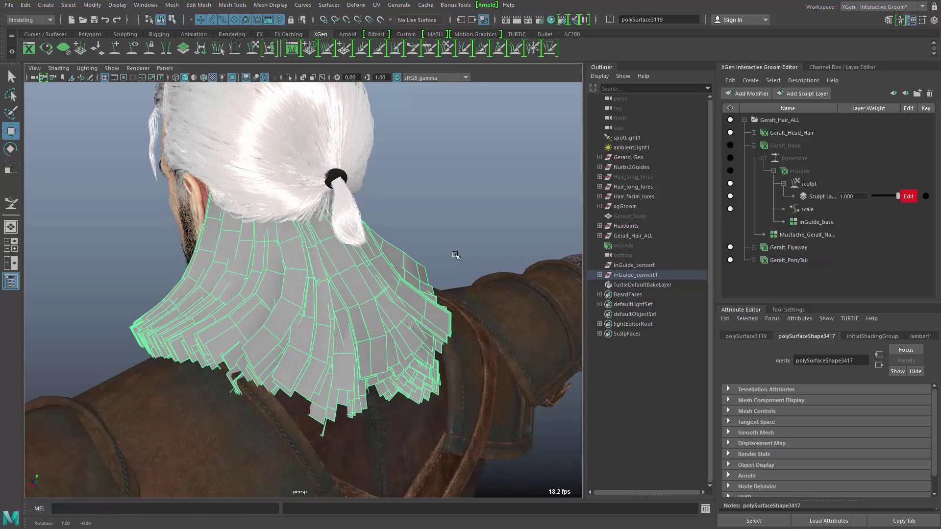
- Assign the existing hairShader_4x4 material to the nape hair-card mesh
right_click(413, 191)
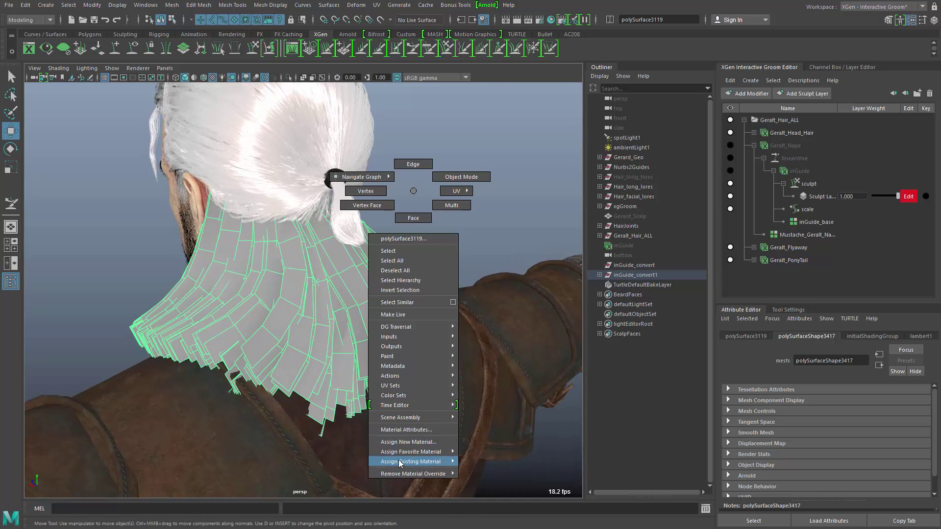
mouse_move(400, 460)
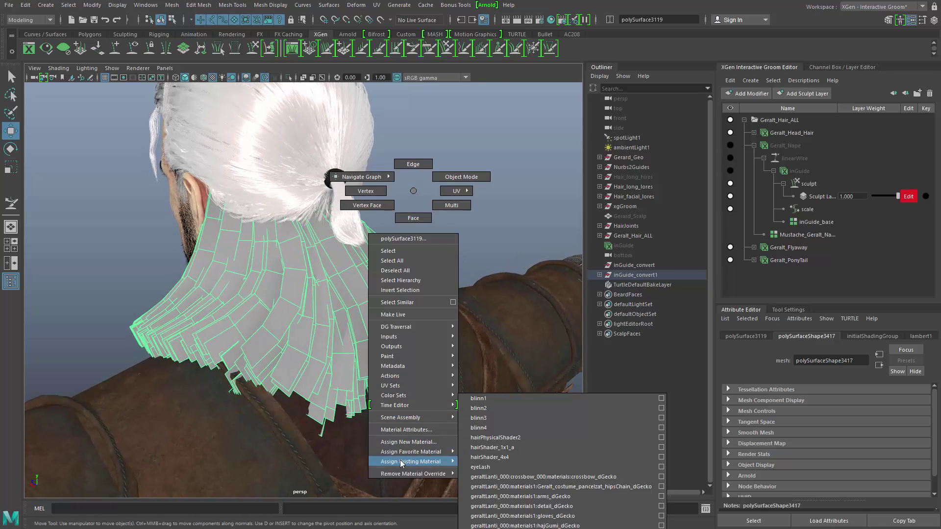
left_click(510, 458)
- Deselect and orbit around the head to inspect the white nape strands
left_click(108, 263)
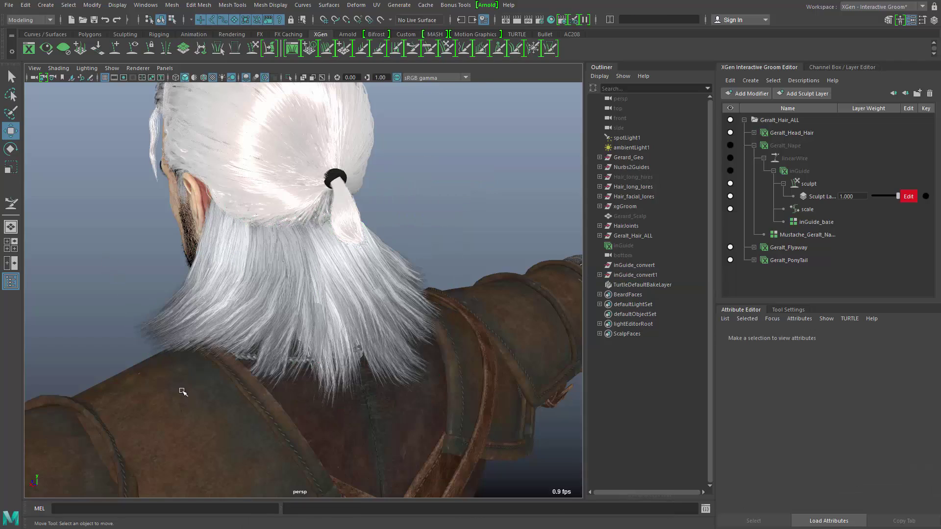
left_click_drag(184, 390, 279, 377, "alt")
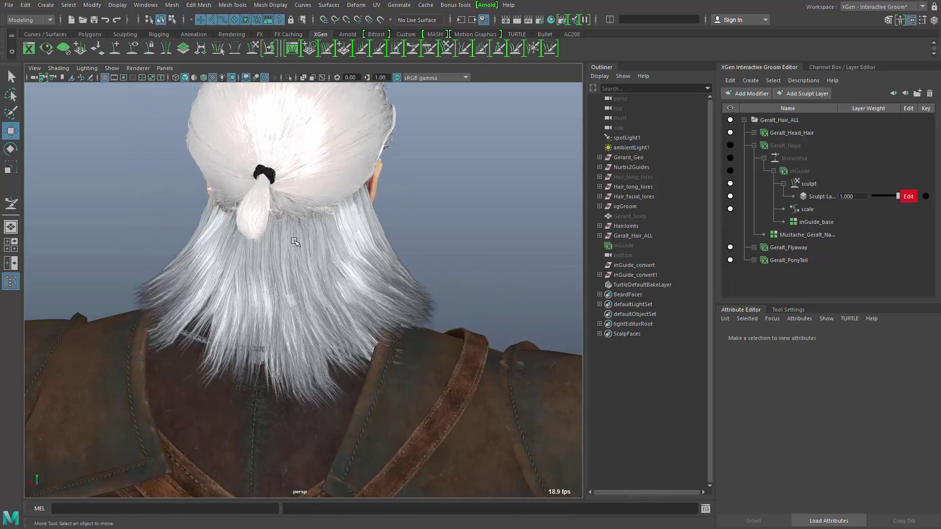
left_click_drag(443, 405, 370, 430, "alt")
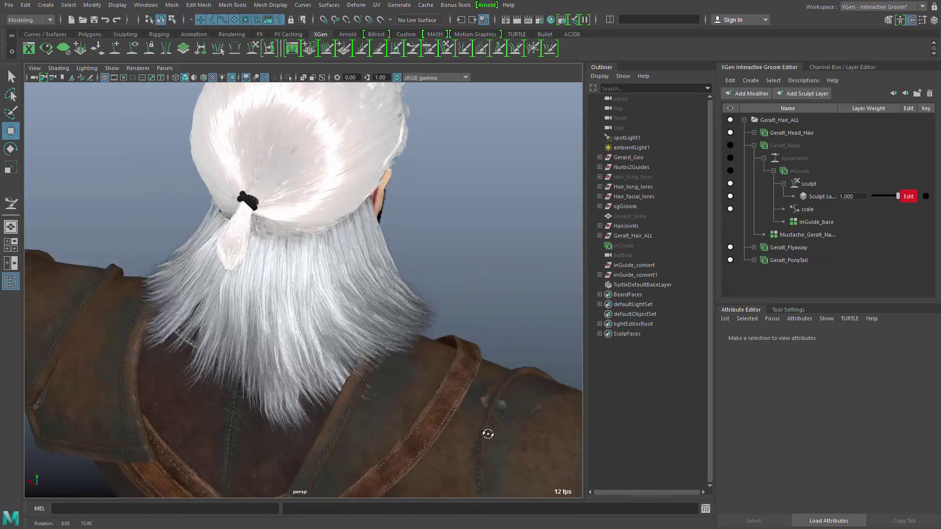
left_click_drag(488, 435, 406, 396, "alt")
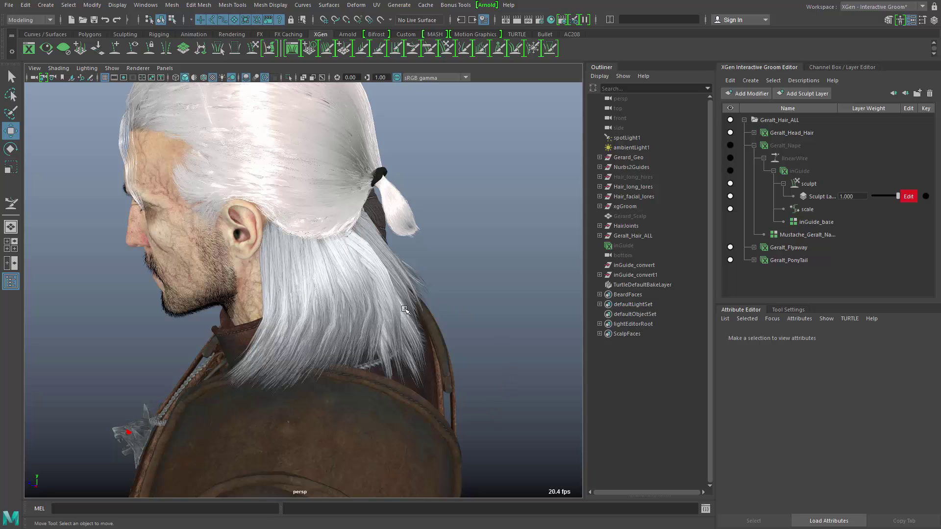
scroll(350, 336, "up", 3)
middle_click_drag(350, 337, 381, 296, "alt")
left_click_drag(381, 295, 512, 343, "alt")
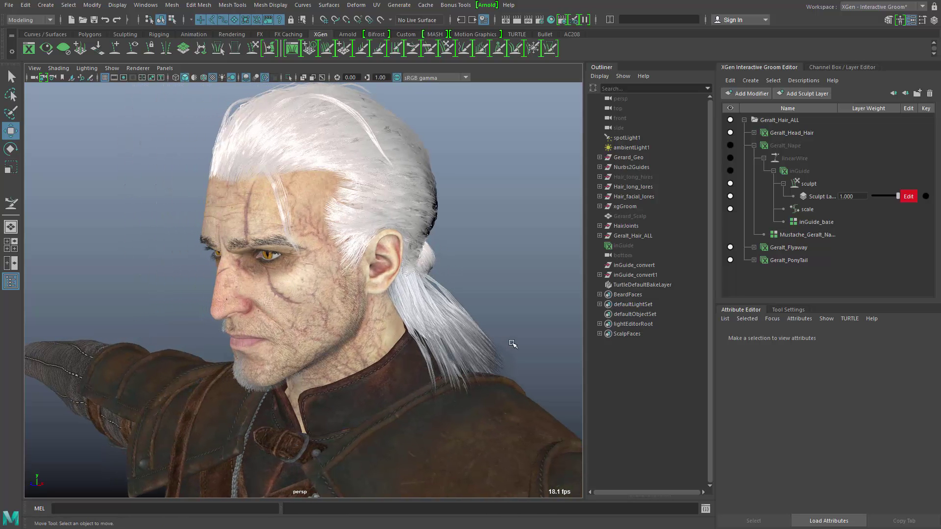